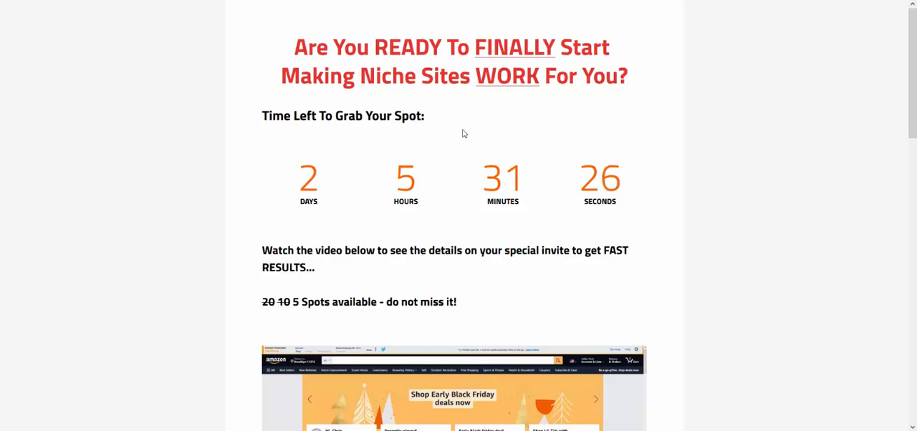
scroll(468, 135, "down", 8)
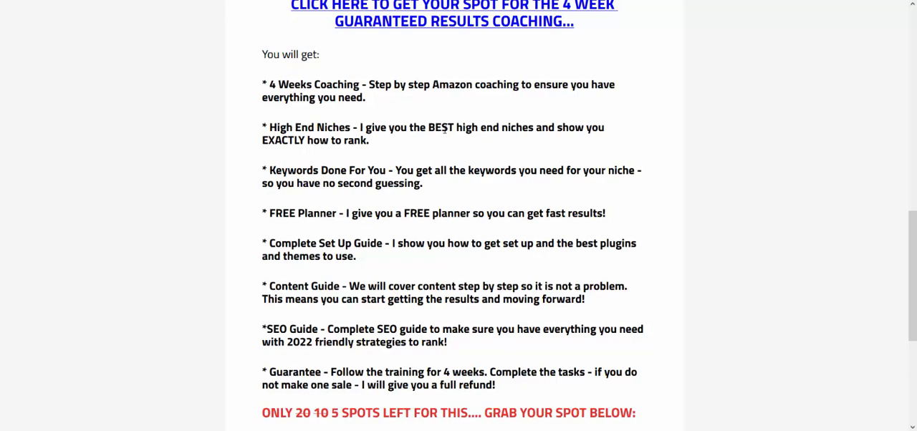
scroll(430, 125, "up", 7)
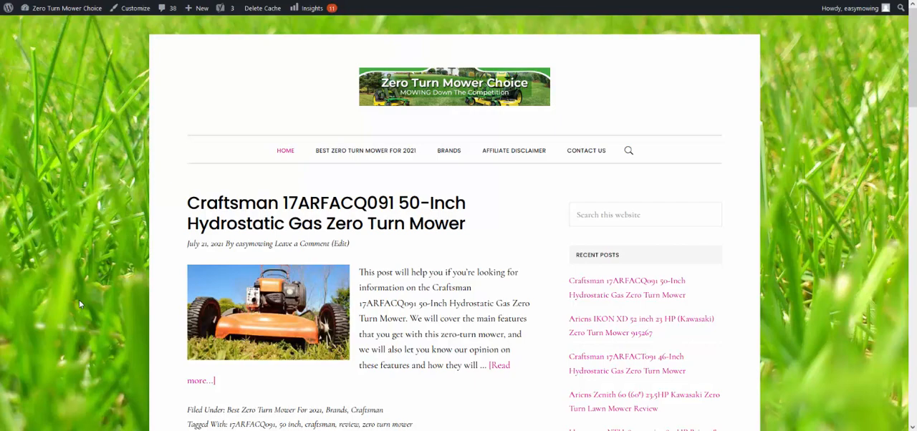
Step: Open the Craftsman 17ARFACQ091 50-Inch Hydrostatic Gas Zero Turn Mower post and look through its review sections, features and Amazon links
left_click(366, 231)
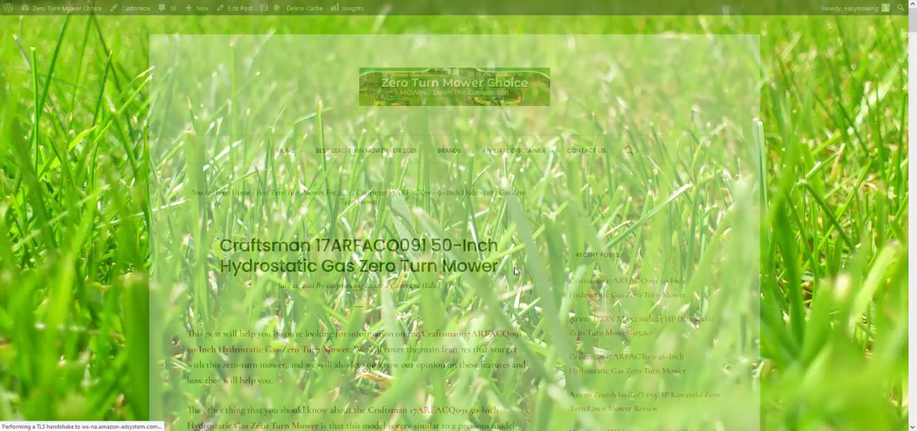
scroll(382, 229, "down", 9)
scroll(341, 200, "up", 6)
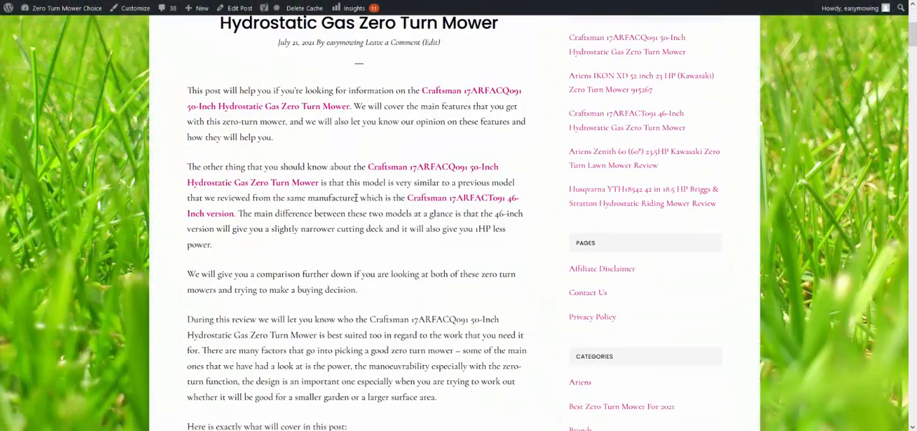
scroll(342, 201, "down", 20)
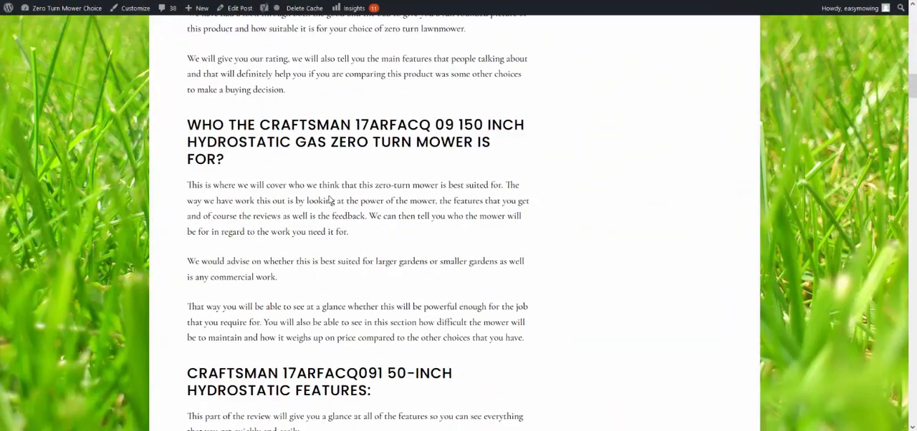
scroll(330, 200, "down", 20)
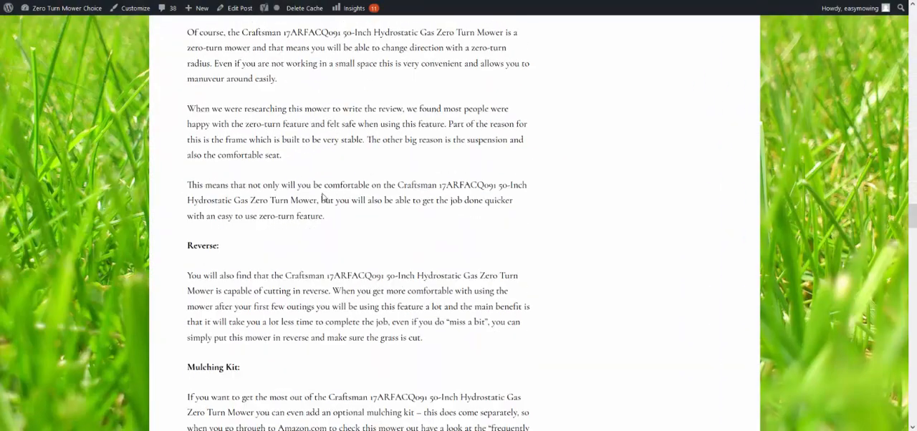
scroll(273, 194, "down", 20)
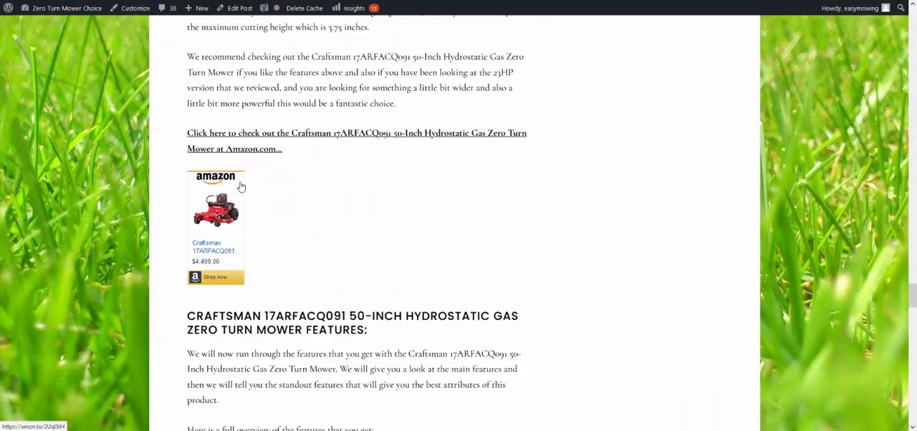
scroll(242, 186, "down", 20)
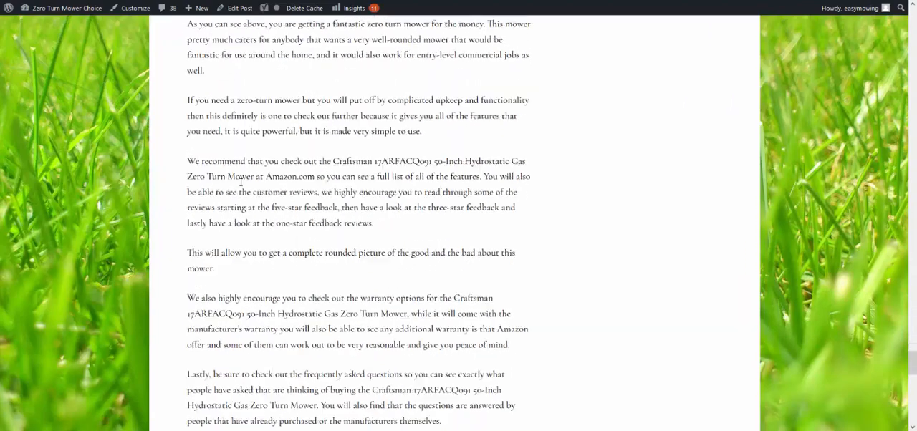
scroll(241, 182, "down", 5)
scroll(242, 181, "up", 20)
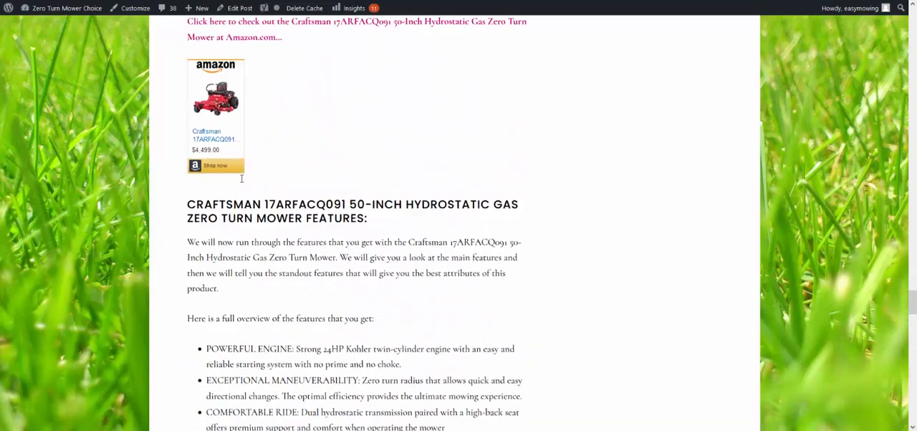
scroll(242, 180, "down", 20)
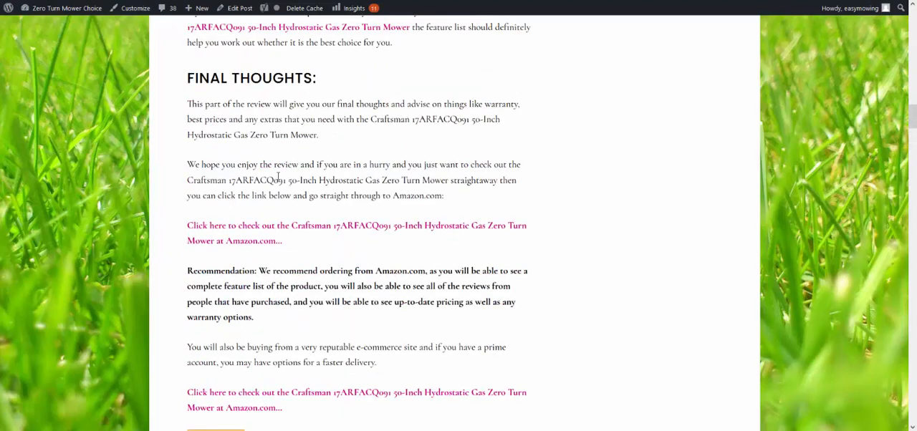
scroll(278, 179, "up", 20)
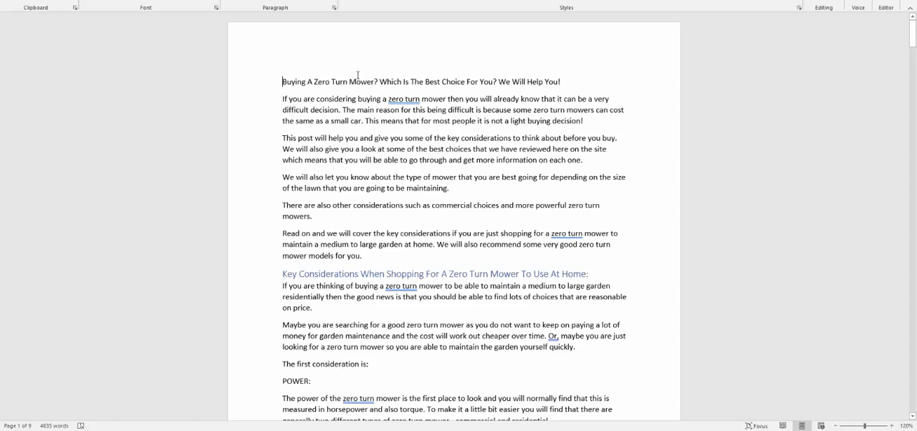
Step: Read through the zero turn mower buying guide document, from the key considerations to the Husqvarna MZ61 recommendation
scroll(387, 86, "down", 2)
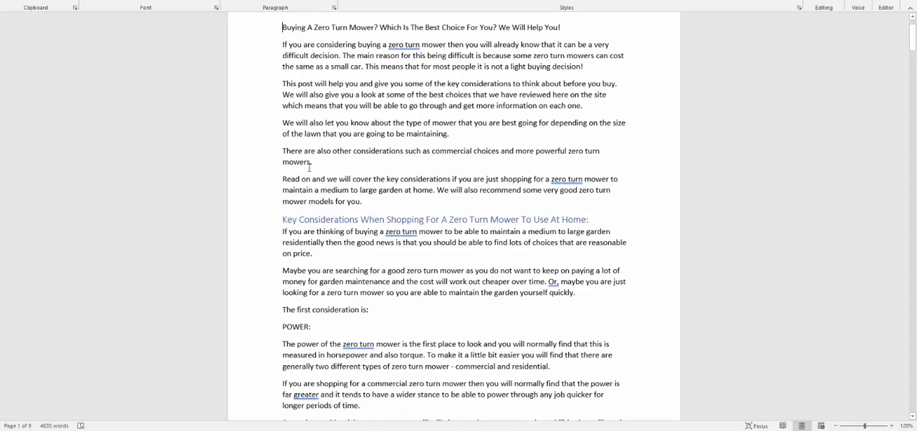
scroll(499, 224, "down", 12)
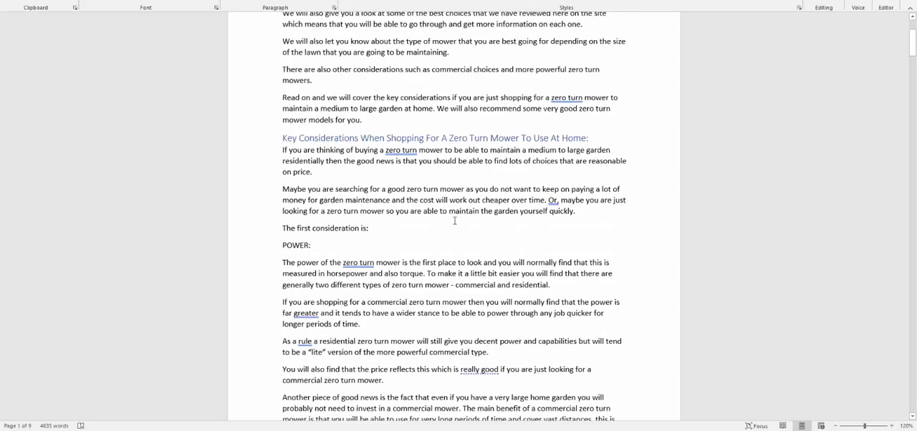
scroll(255, 155, "down", 12)
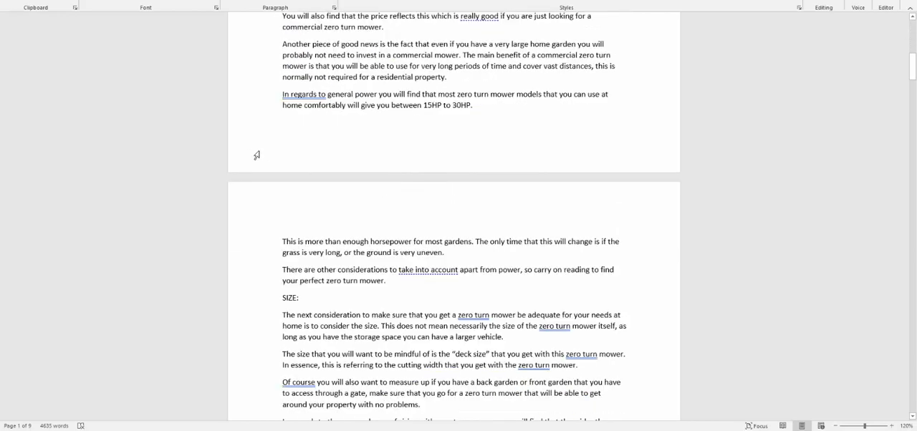
scroll(289, 161, "down", 15)
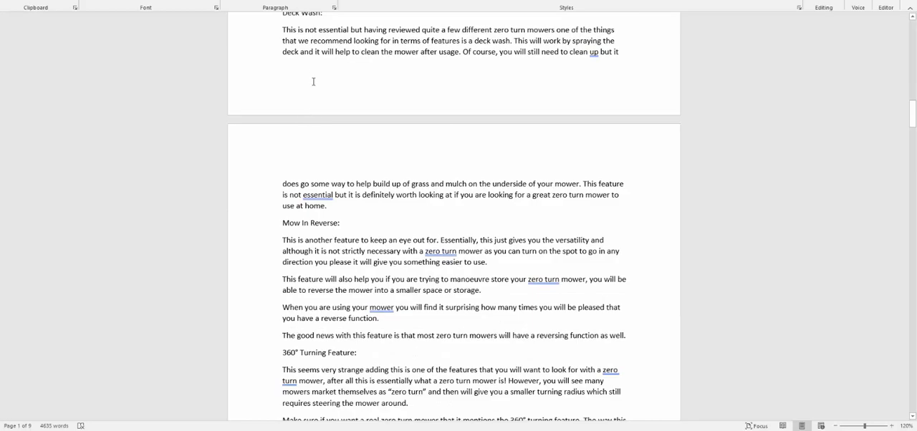
scroll(314, 82, "up", 2)
scroll(314, 86, "down", 3)
scroll(407, 140, "down", 9)
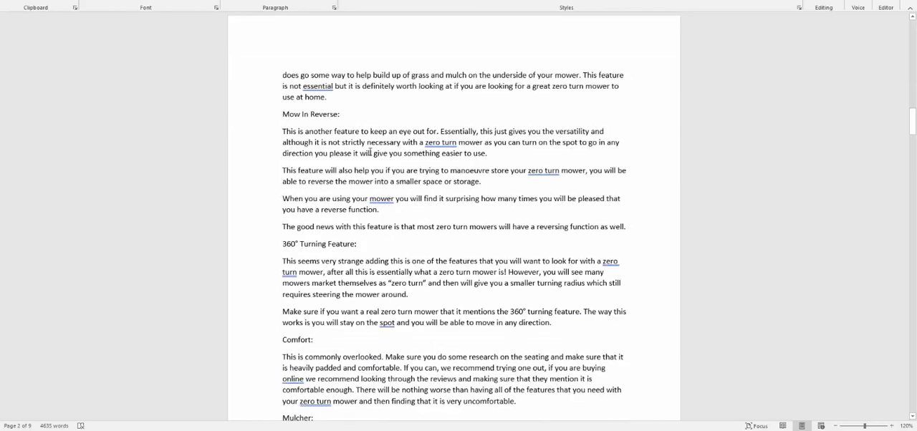
scroll(336, 176, "down", 20)
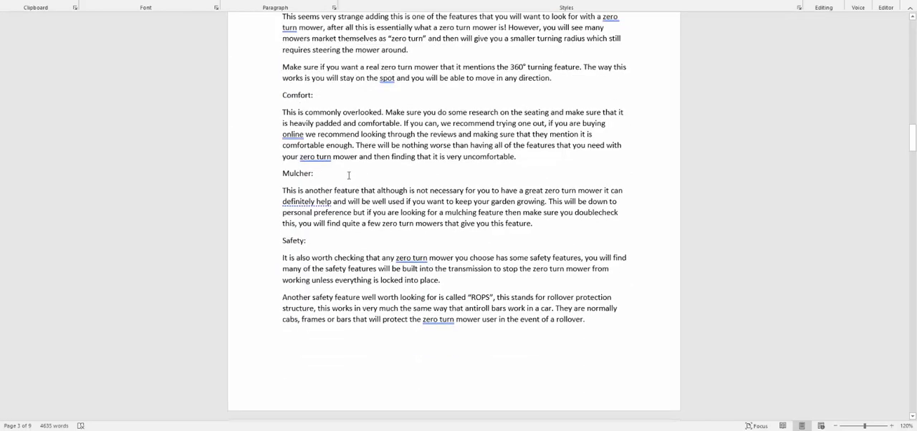
scroll(354, 179, "down", 3)
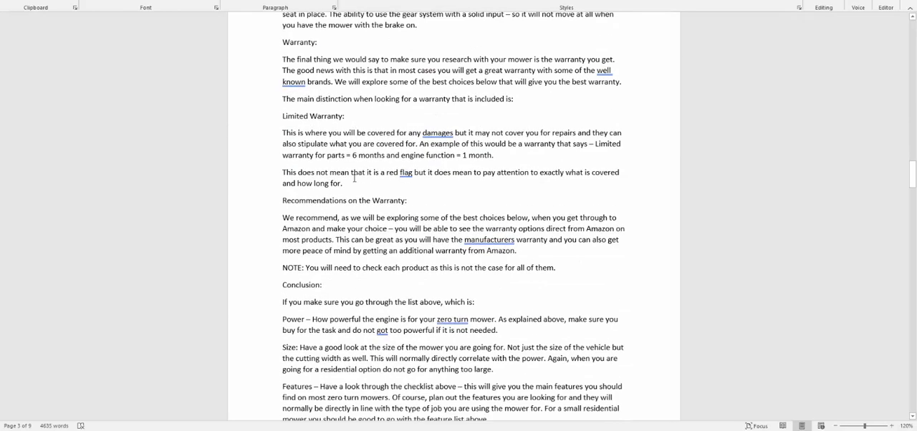
scroll(394, 225, "down", 3)
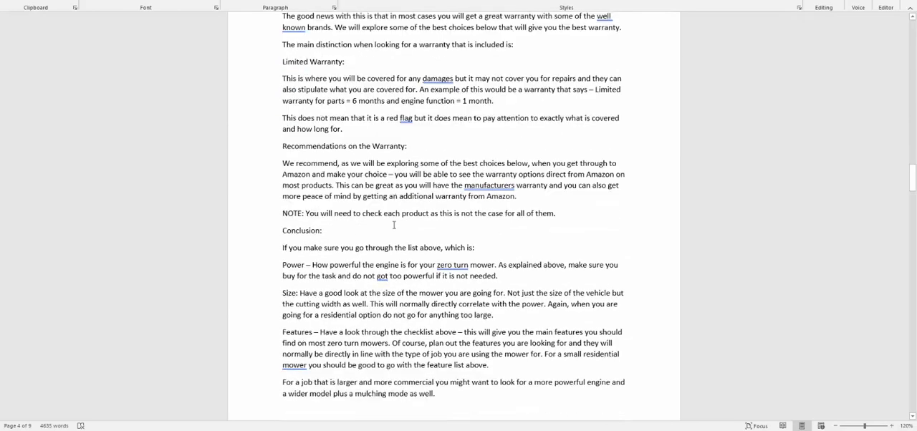
scroll(375, 222, "down", 4)
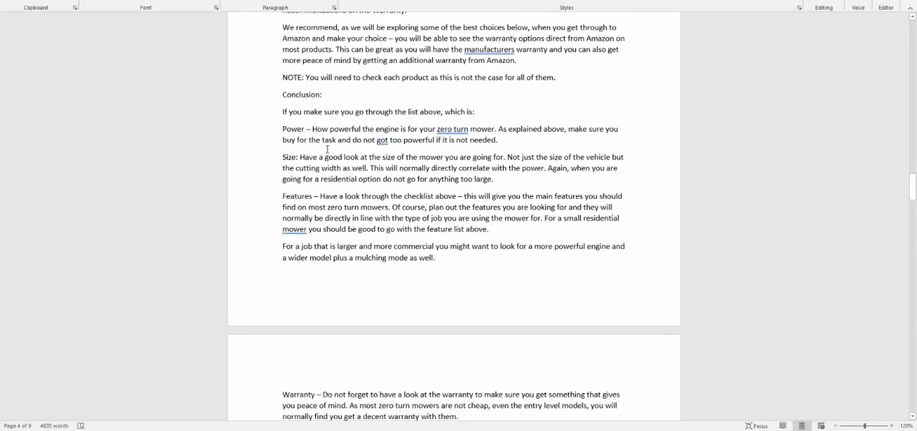
scroll(337, 169, "down", 3)
scroll(368, 167, "down", 14)
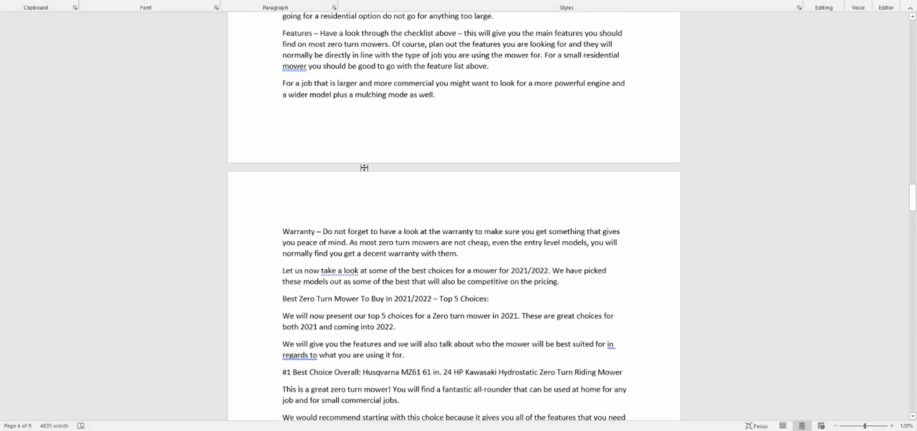
scroll(254, 200, "up", 2)
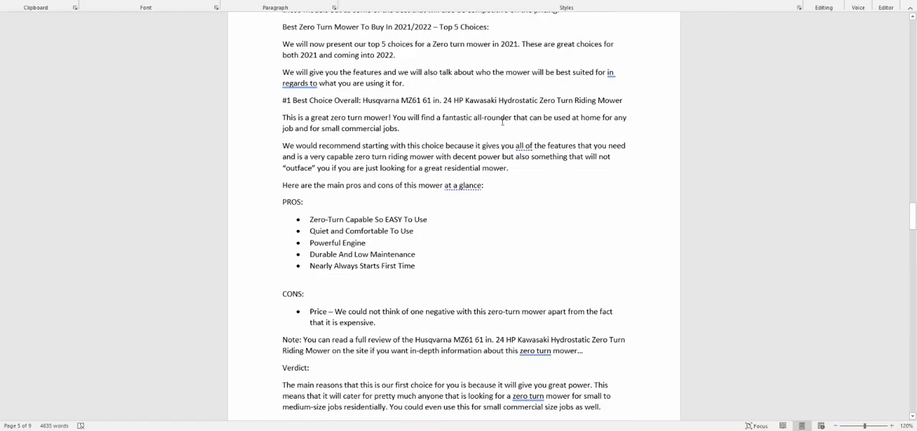
scroll(503, 122, "down", 16)
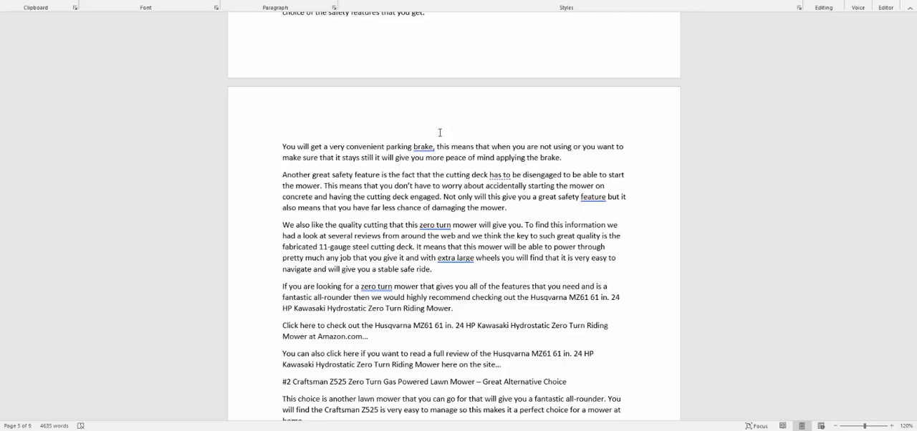
Step: Switch to WordPress and paste the buying guide article into the body of the new post
key("alt+Tab")
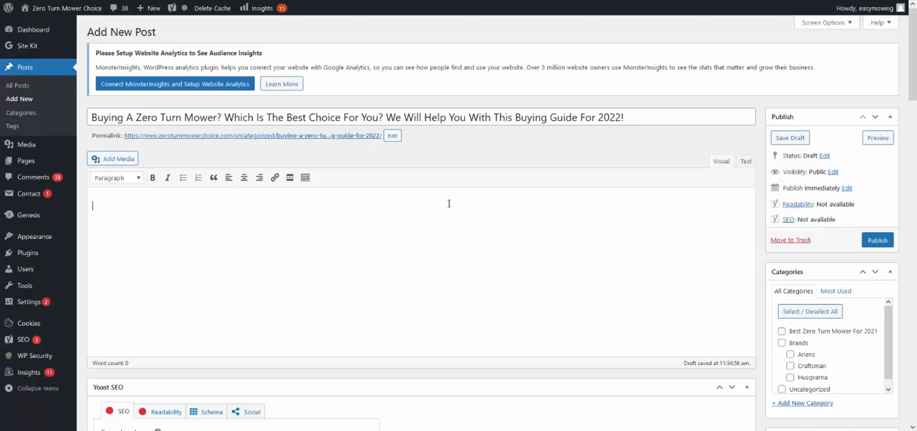
key("ctrl+v")
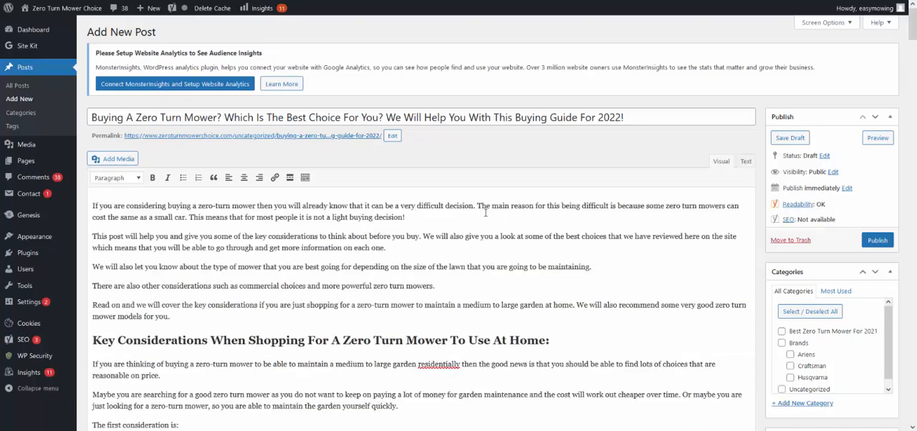
scroll(358, 311, "down", 3)
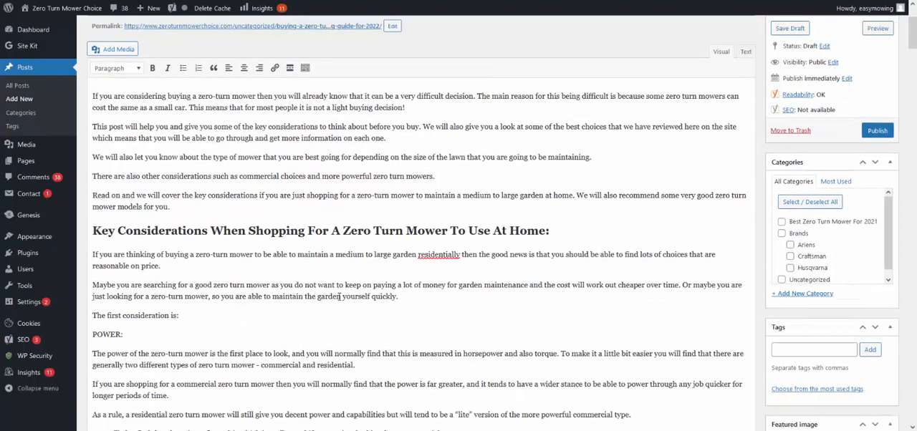
scroll(235, 295, "up", 2)
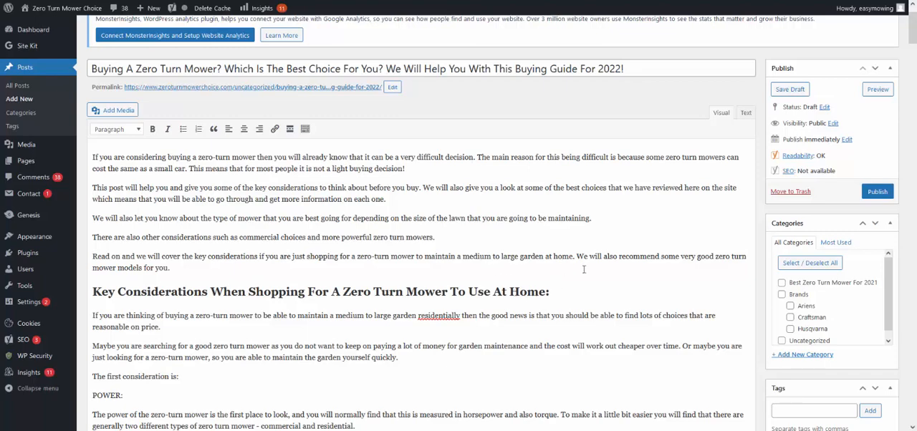
scroll(605, 266, "down", 1)
scroll(605, 265, "up", 2)
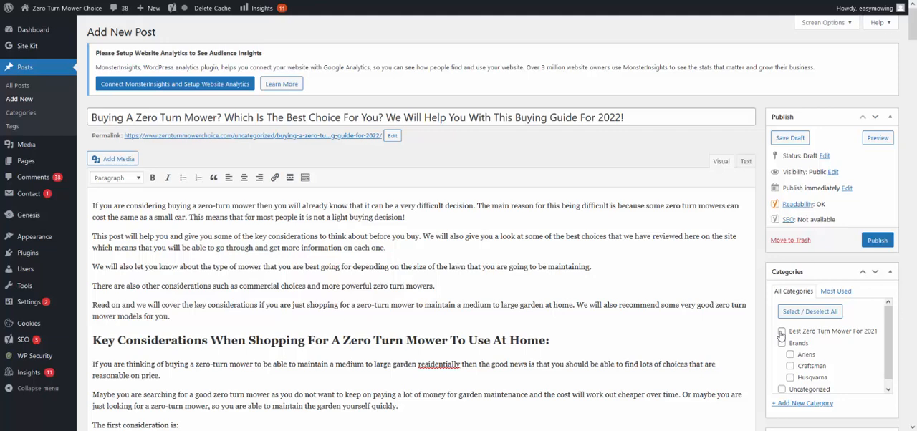
Step: Add a Buying Guides category with Best Zero Turn Mower For 2021 as parent, and assign the post to that parent category as well
left_click(788, 403)
scroll(701, 398, "down", 1)
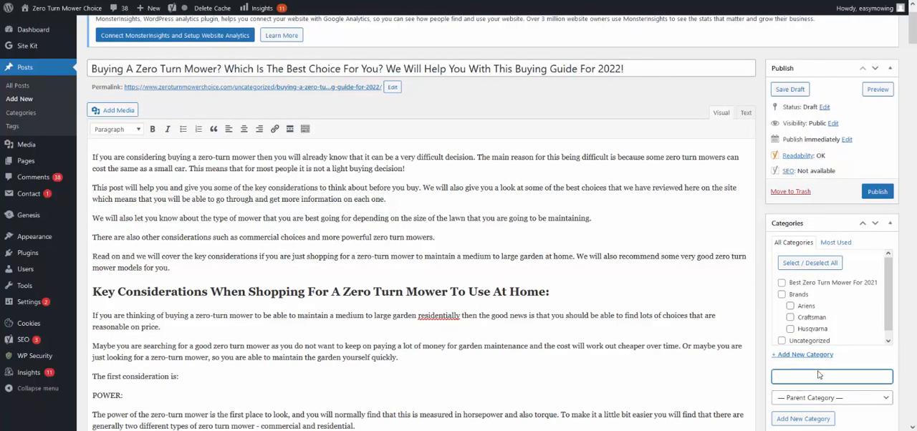
type("Buying Guides")
left_click(794, 403)
left_click(809, 314)
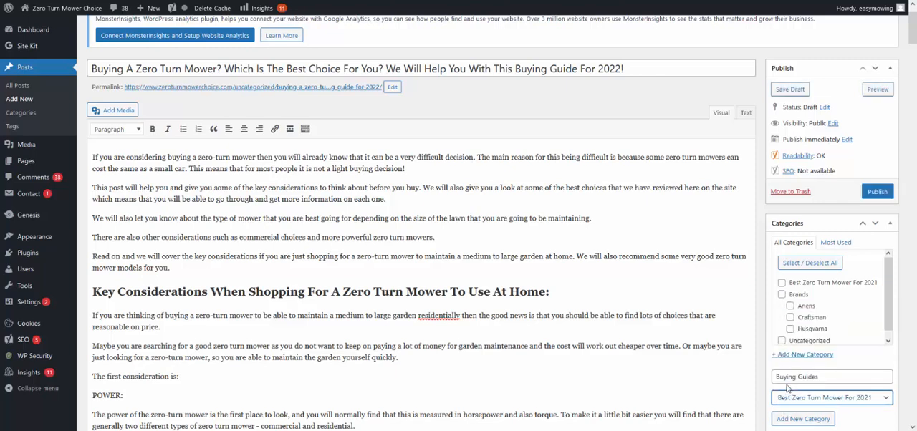
left_click(812, 420)
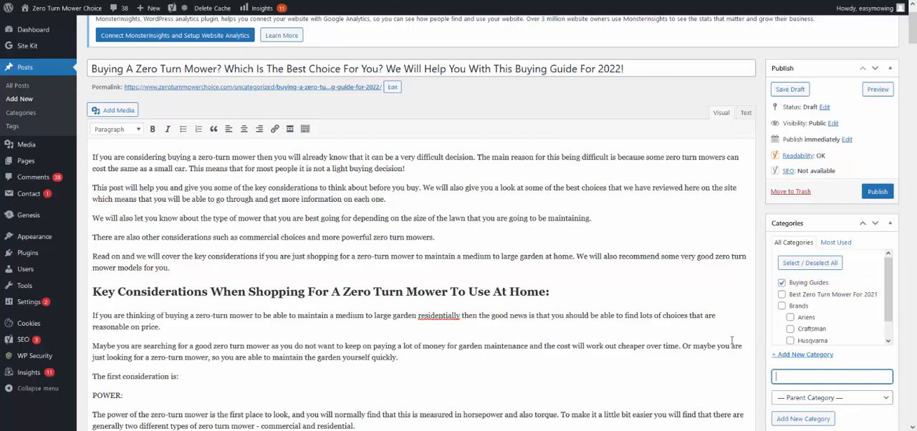
left_click(782, 296)
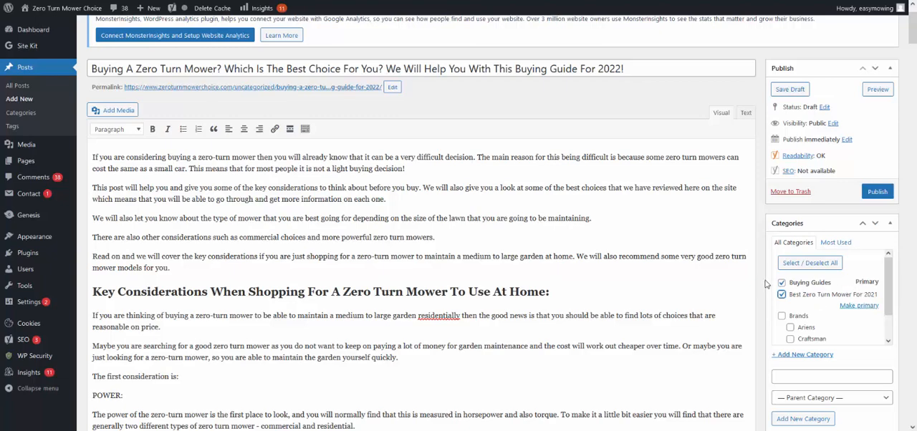
Step: Add the tags zero turn mower, buy, buying guide and best zero turn mower to the post
scroll(473, 326, "down", 3)
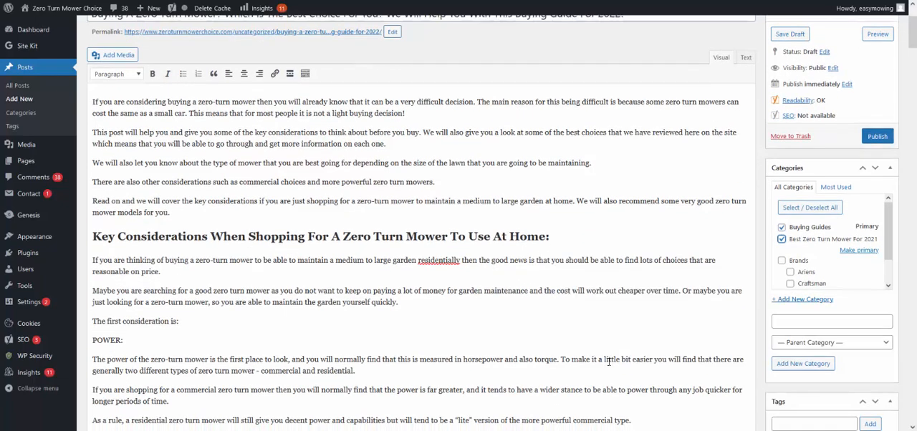
scroll(643, 362, "up", 1)
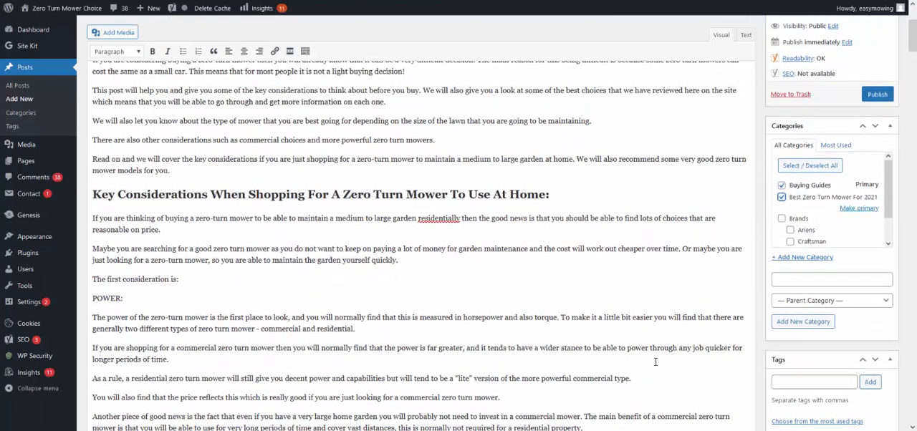
left_click(774, 383)
type("zero turn mowe")
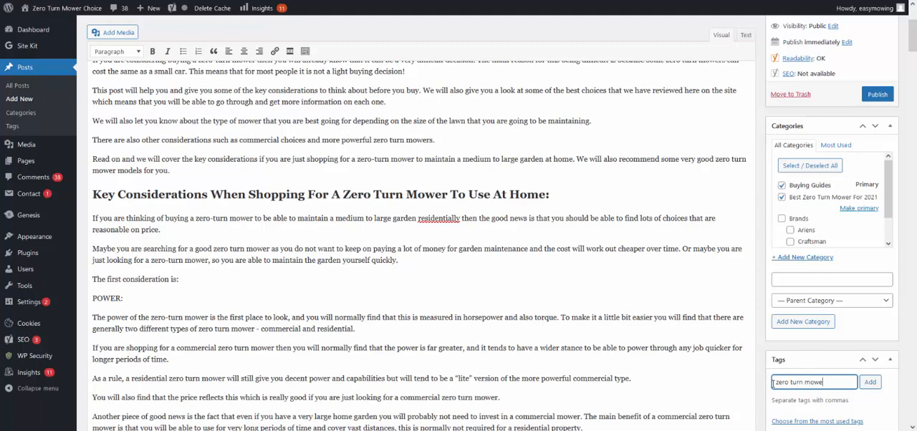
type(", b")
type("uy, buying guide,")
type(" best zero")
type(" turn mower")
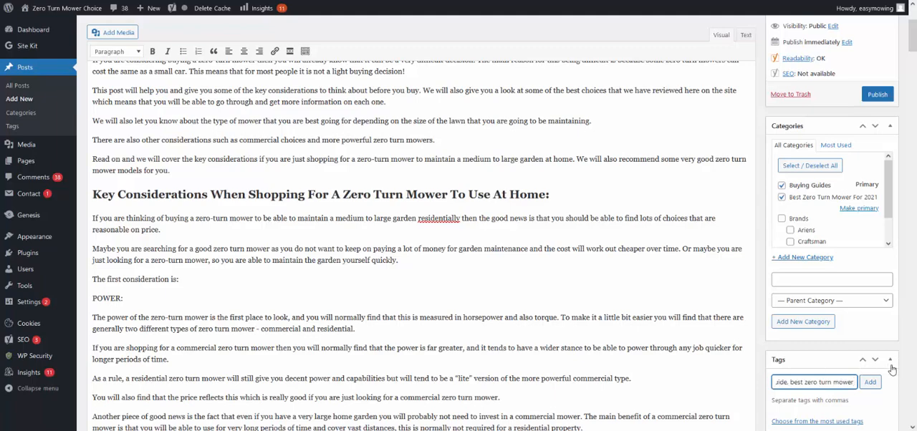
left_click(870, 382)
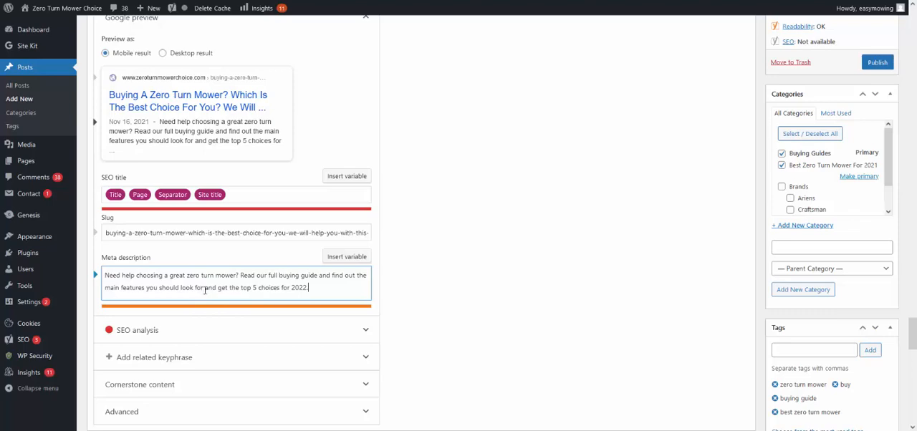
Step: Insert a comma after "look for" in the post's meta description
type(",")
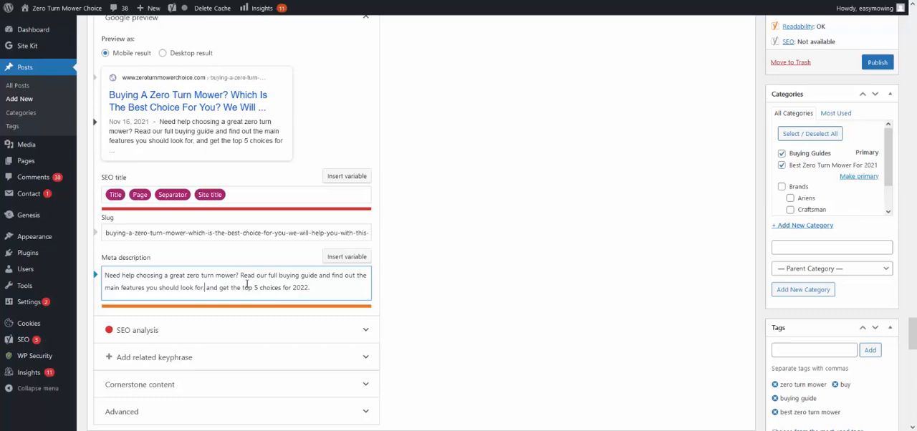
left_click(461, 255)
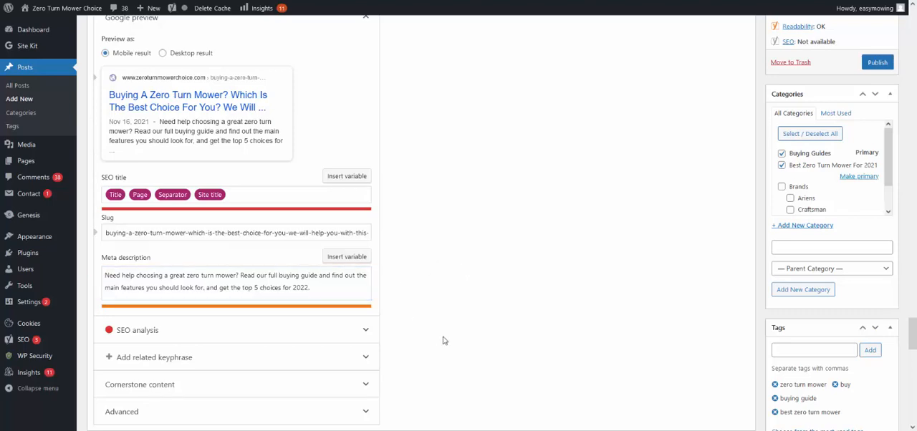
scroll(494, 334, "up", 1)
scroll(495, 335, "down", 2)
scroll(496, 327, "up", 1)
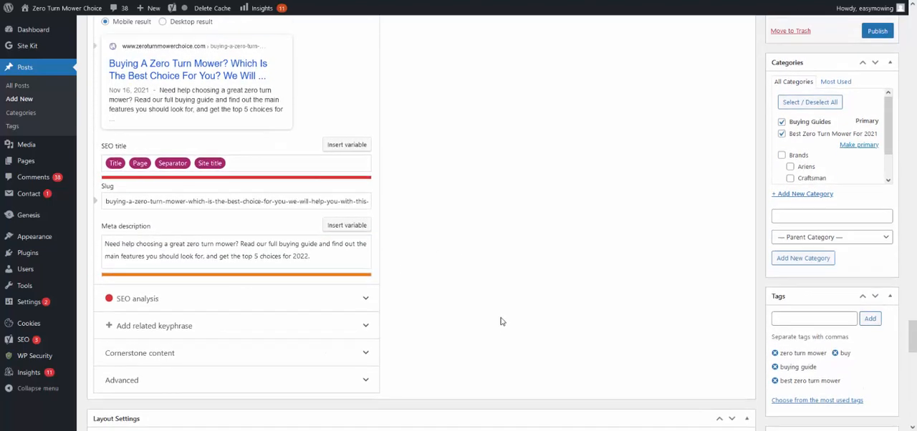
scroll(499, 324, "down", 2)
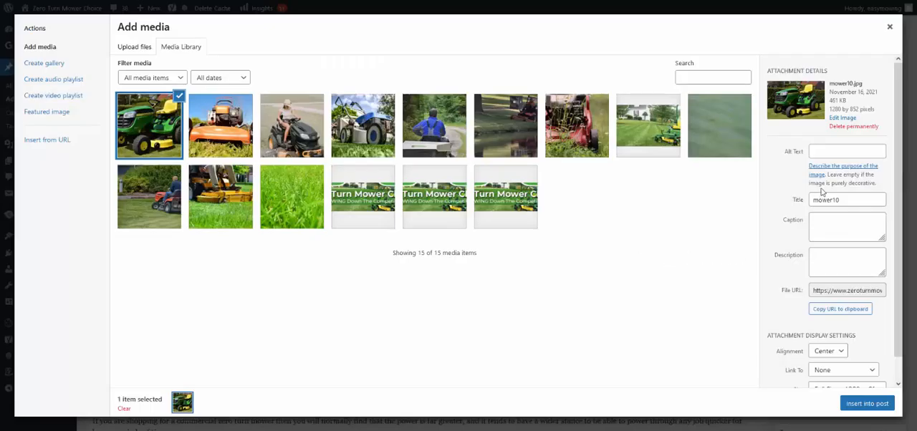
Step: Give mower10.jpg the alt text "zero turn mower 10" and insert it into the post with left alignment at Medium 300 × 200 size
left_click(832, 155)
type("zero turn mower 10")
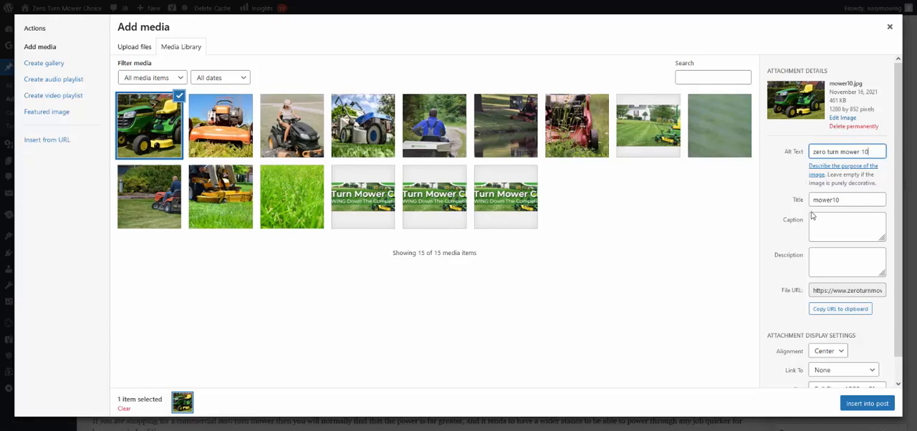
scroll(799, 301, "down", 2)
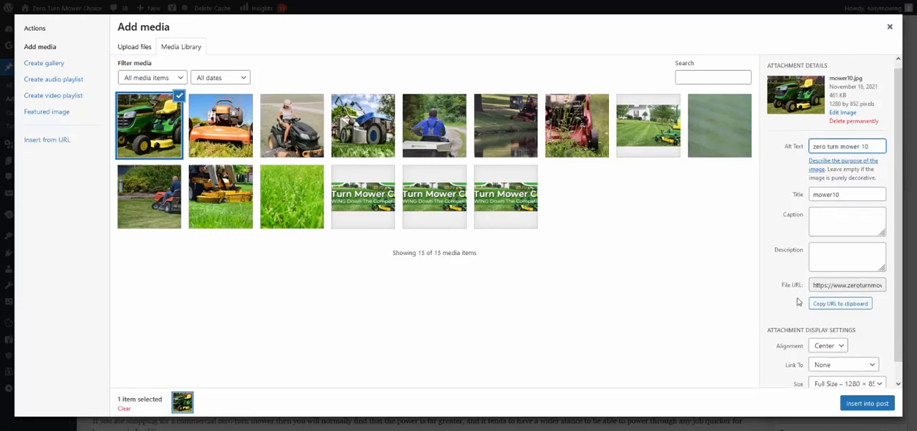
left_click(826, 327)
left_click(820, 340)
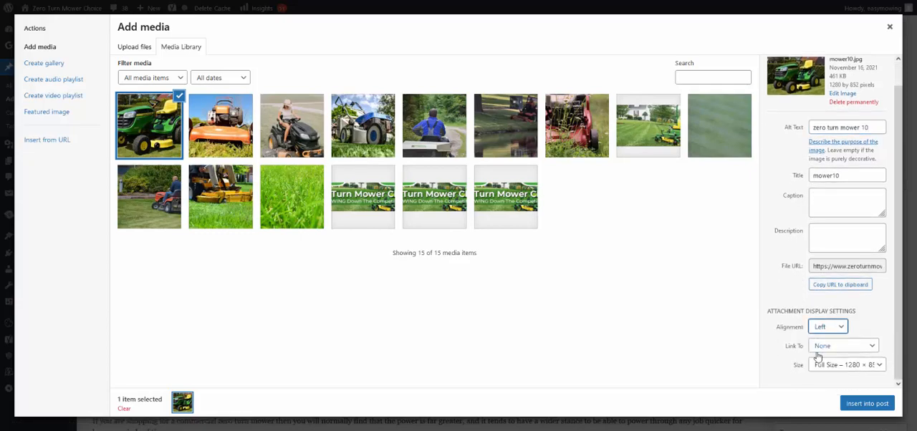
left_click(846, 365)
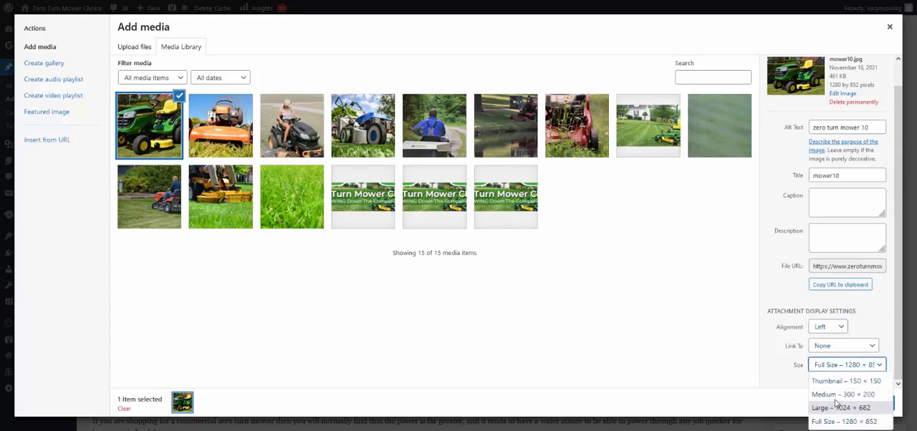
left_click(839, 396)
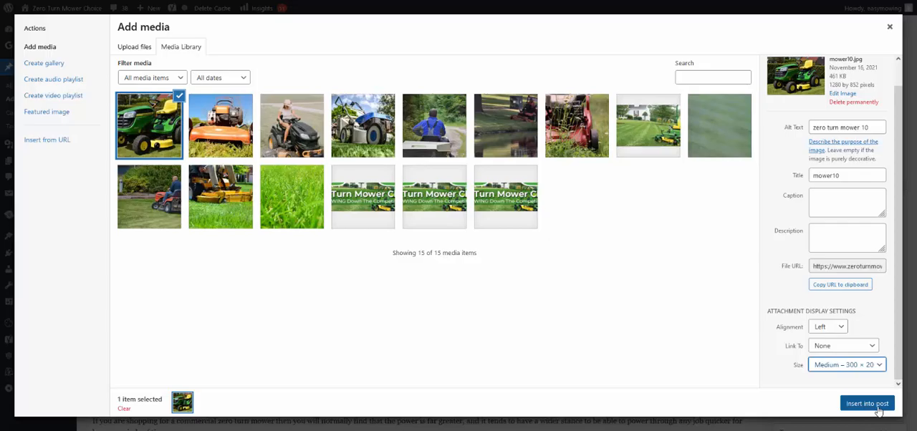
left_click(867, 404)
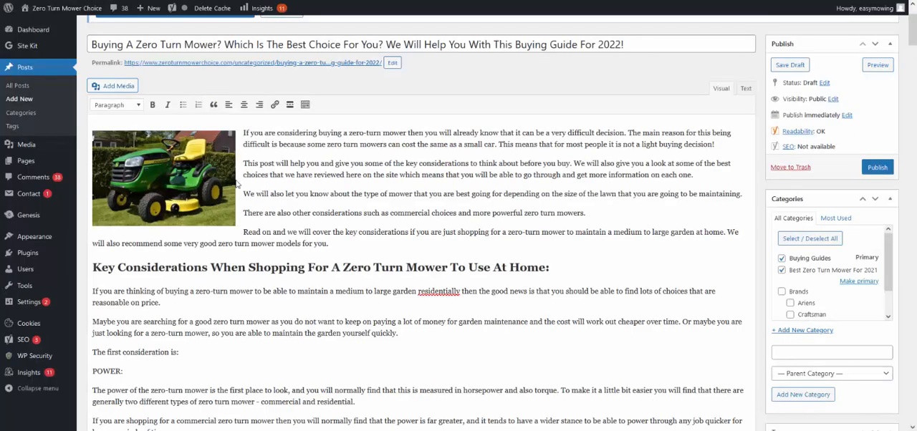
Step: Make the POWER: and SIZE: subheadings bold in the key considerations section
left_click(384, 262)
left_click(385, 194)
scroll(243, 262, "down", 2)
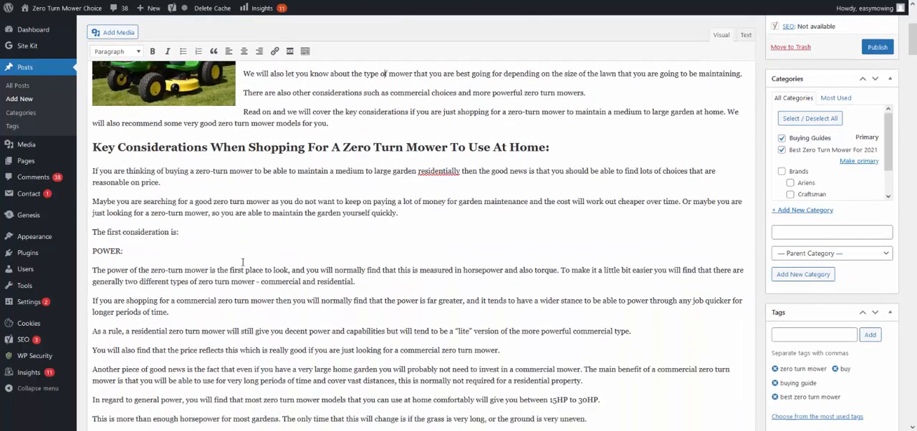
scroll(242, 262, "down", 1)
triple_click(109, 181)
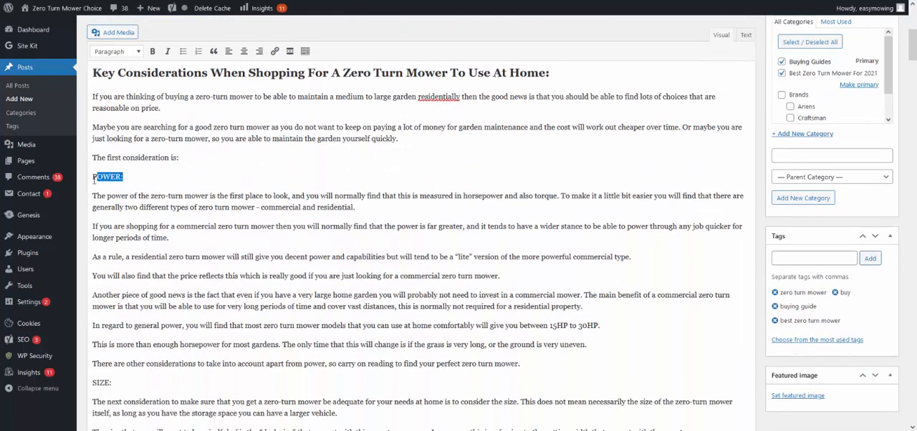
key("ctrl+b")
left_click(136, 279)
scroll(115, 315, "down", 3)
triple_click(104, 285)
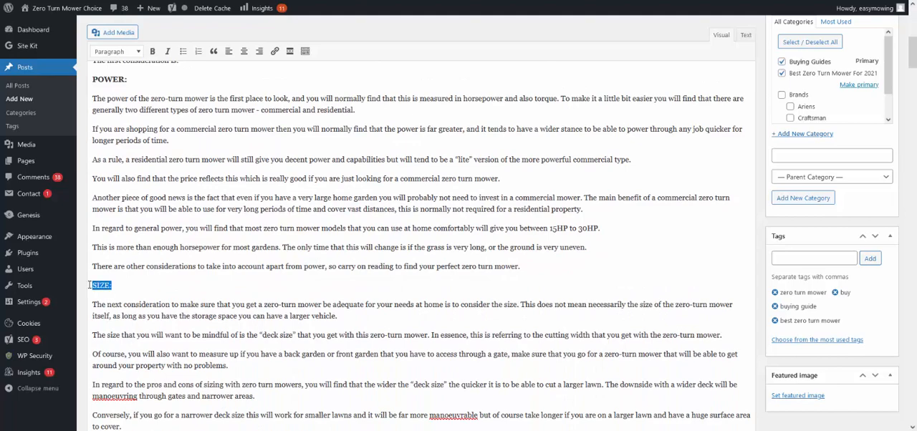
key("ctrl+b")
left_click(217, 262)
Step: Bold the FEATURES: subheading and the Engine: label beneath it
scroll(141, 277, "down", 2)
scroll(140, 276, "down", 1)
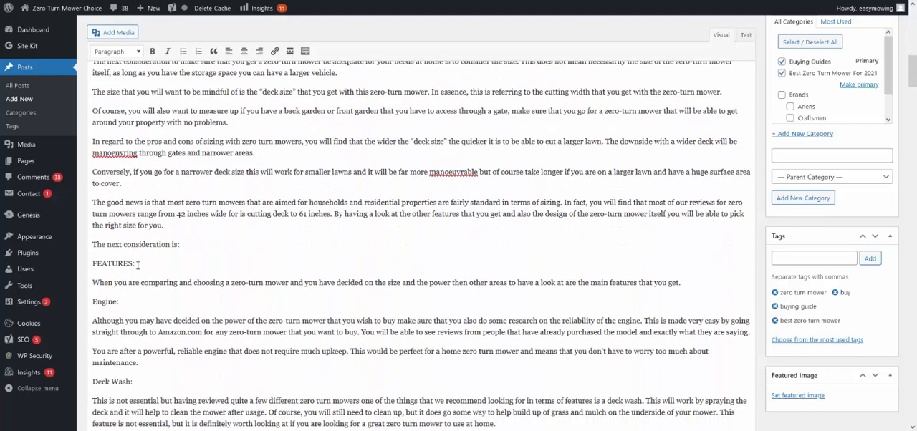
left_click_drag(140, 263, 92, 264)
key("ctrl+b")
left_click(213, 214)
scroll(213, 214, "down", 2)
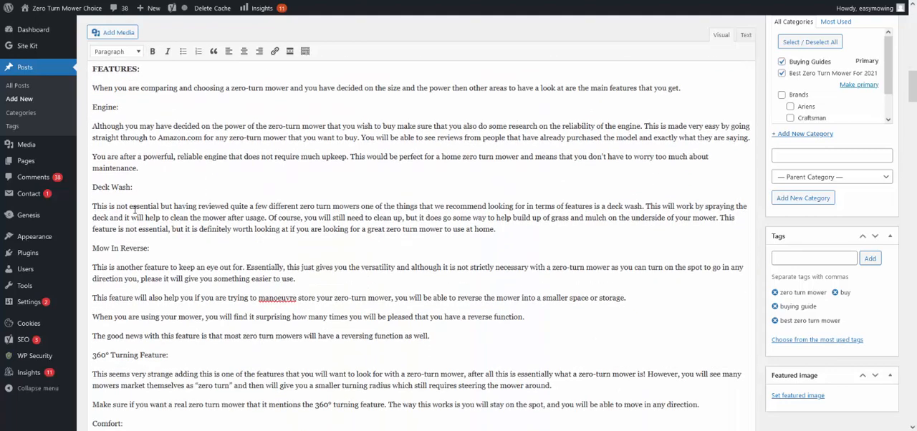
left_click_drag(120, 107, 93, 108)
key("ctrl+b")
Step: Bold the Deck Wash:, Mow In Reverse: and 360° Turning Feature: labels in the features section
left_click_drag(143, 189, 92, 188)
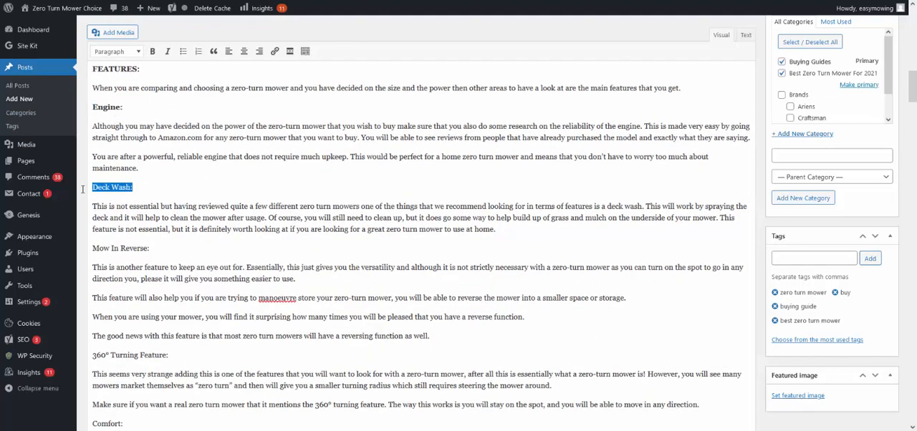
key("ctrl+b")
left_click(149, 249)
left_click_drag(149, 248, 93, 250)
key("ctrl+b")
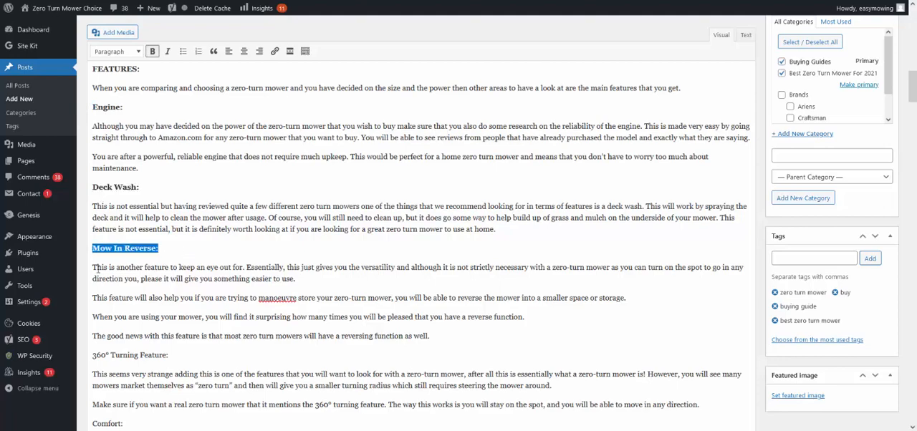
left_click(172, 356)
left_click_drag(172, 355, 84, 354)
key("ctrl+b")
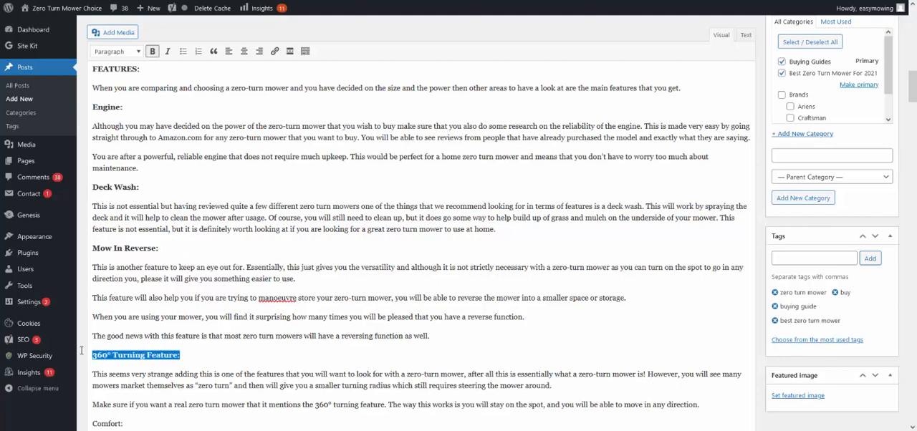
Step: Bold the Comfort:, Mulcher: and Safety: labels in the features section
scroll(122, 323, "down", 3)
scroll(122, 322, "down", 1)
left_click(126, 278)
left_click_drag(126, 278, 92, 278)
key("ctrl+b")
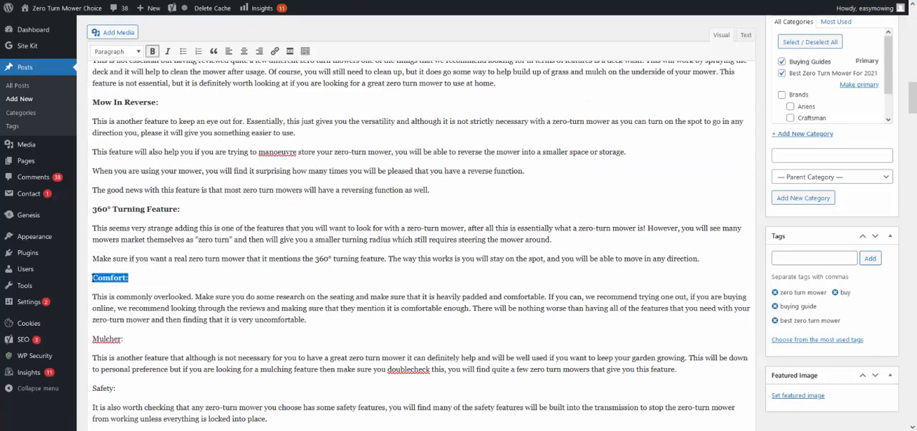
left_click(124, 339)
left_click_drag(123, 339, 86, 339)
key("ctrl+b")
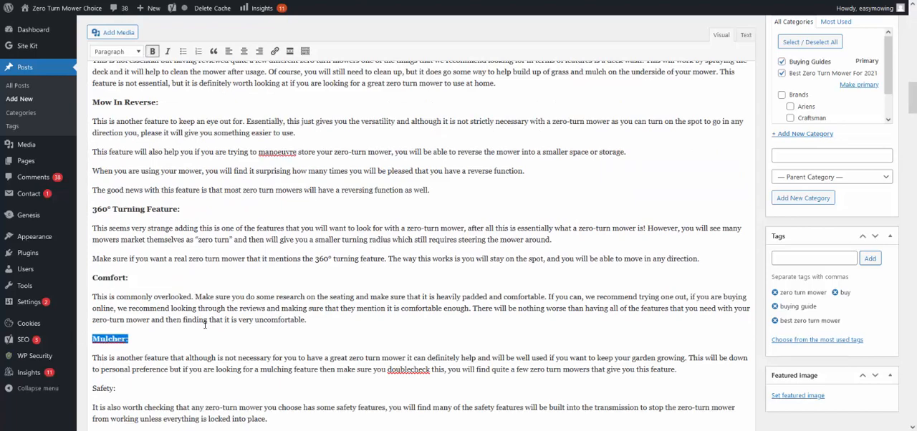
scroll(172, 325, "down", 4)
left_click(119, 243)
left_click_drag(119, 244, 90, 244)
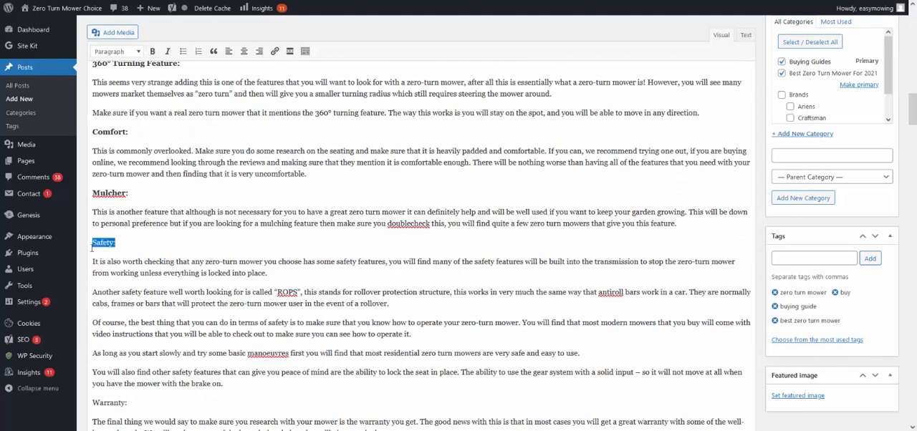
key("ctrl+b")
Step: Bold the Warranty: and Limited Warranty: subheadings
scroll(154, 307, "down", 4)
scroll(153, 307, "up", 1)
left_click(134, 306)
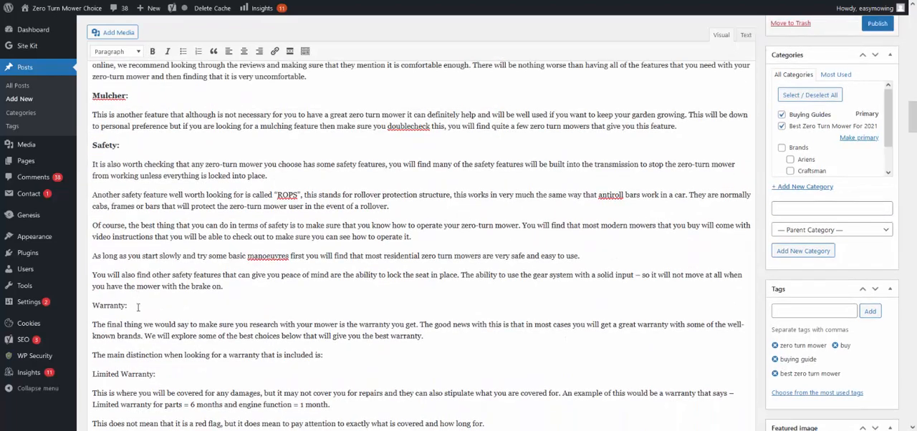
left_click_drag(134, 306, 90, 306)
key("ctrl+b")
left_click(185, 374)
left_click_drag(185, 373, 87, 374)
key("ctrl+b")
Step: Make the Conclusion: subheading bold
scroll(194, 301, "down", 7)
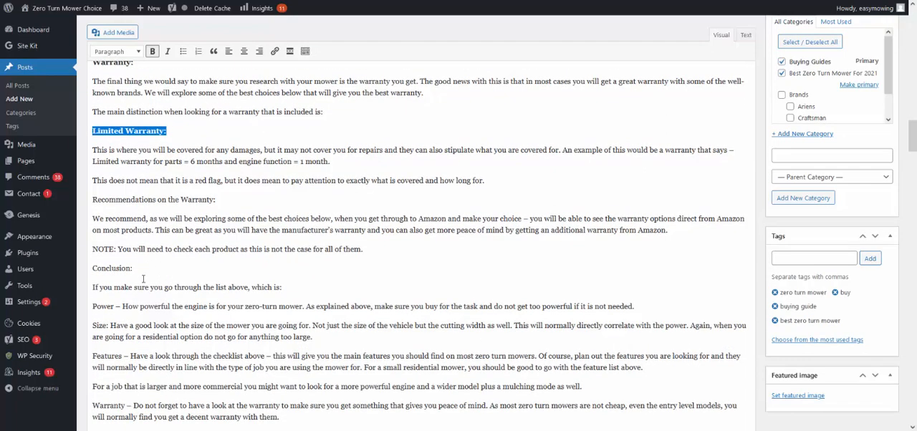
left_click(136, 270)
left_click_drag(136, 270, 91, 269)
key("ctrl+b")
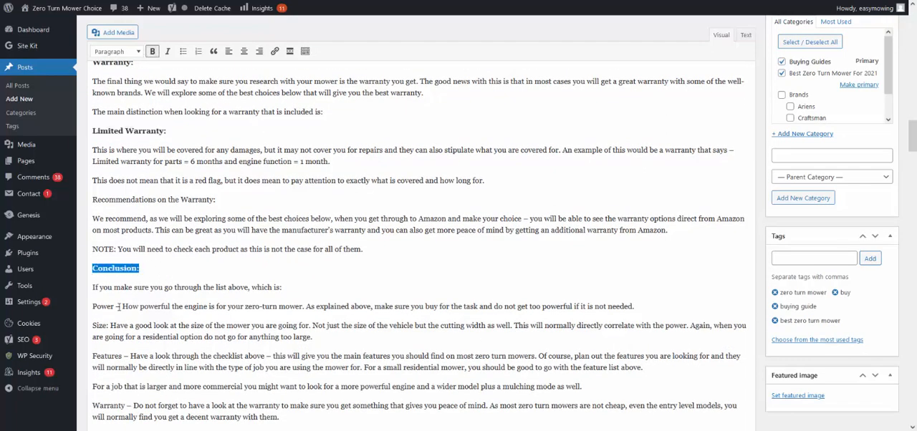
Step: Bold the lead words Power, Size and Features that start the summary points under the conclusion
left_click(116, 306)
left_click_drag(116, 306, 86, 327)
key("ctrl+b")
left_click(109, 326)
key("ctrl+b")
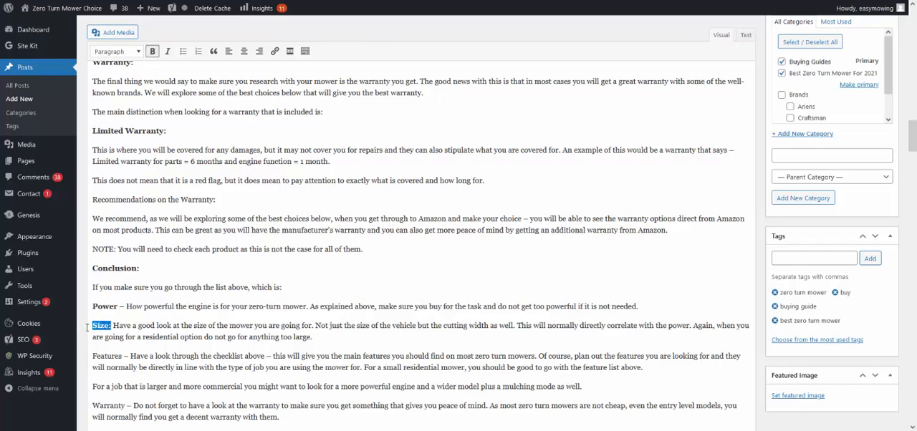
left_click(122, 356)
left_click_drag(122, 355, 81, 351)
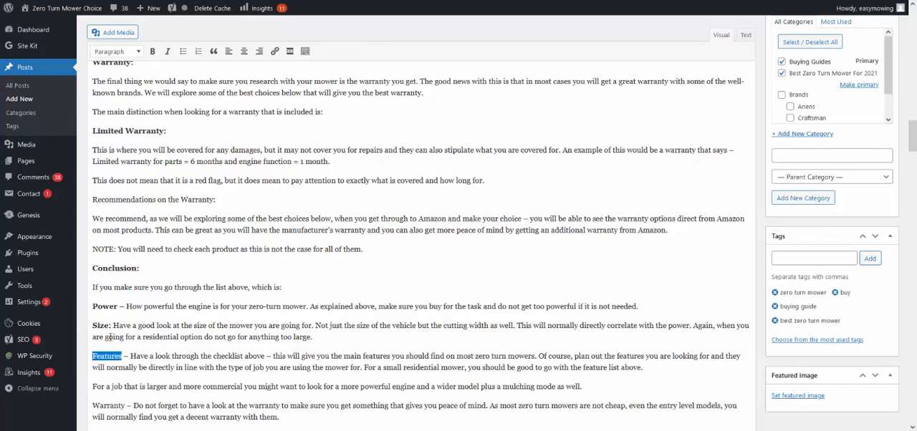
key("ctrl+b")
Step: Replace the colon after Size in the conclusion's summary points with a dash
left_click(125, 326)
left_click(112, 326)
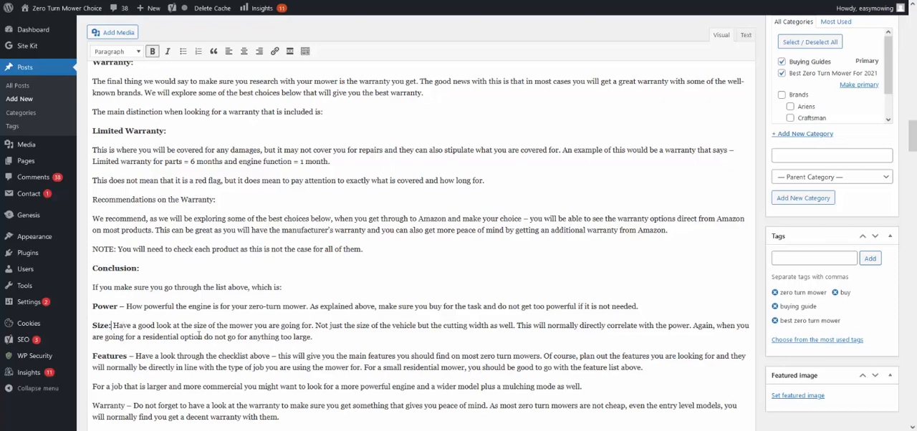
key("BackSpace")
type("-")
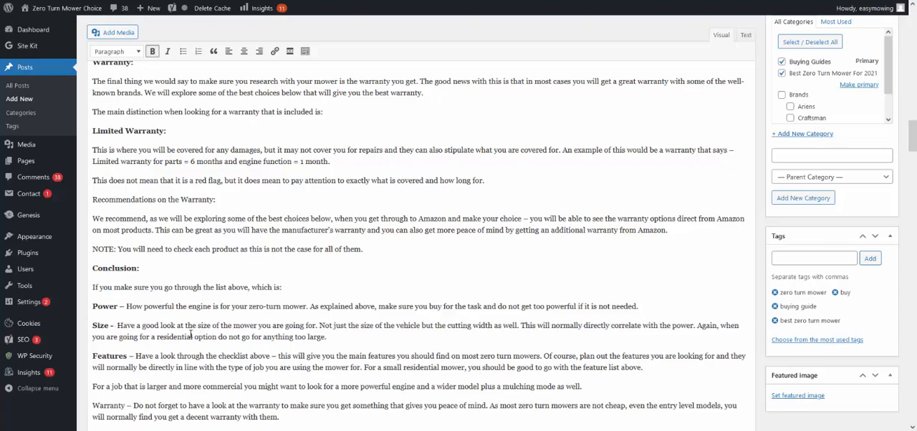
Step: Bold the lead word Warranty in the conclusion's last summary point
scroll(191, 335, "down", 3)
left_click(129, 260)
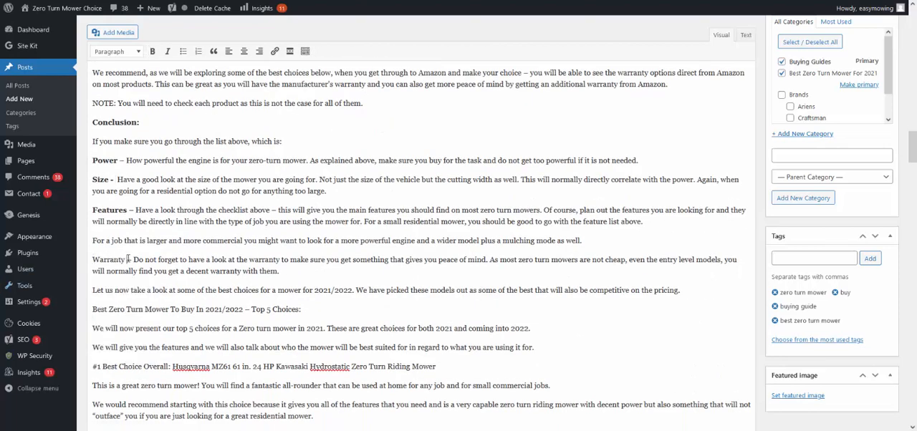
left_click_drag(128, 260, 88, 263)
key("ctrl+b")
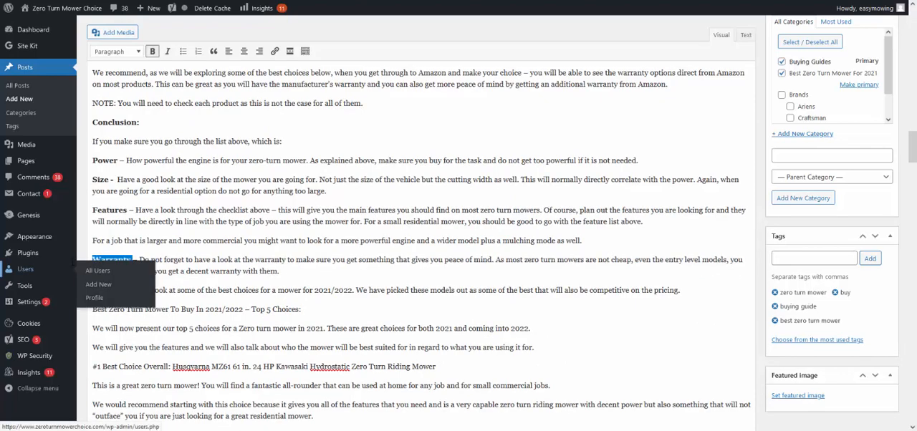
Step: Format the line "Best Zero Turn Mower To Buy In 2021/2022 – Top 5 Choices:" as Heading 3
left_click(175, 304)
scroll(174, 304, "down", 1)
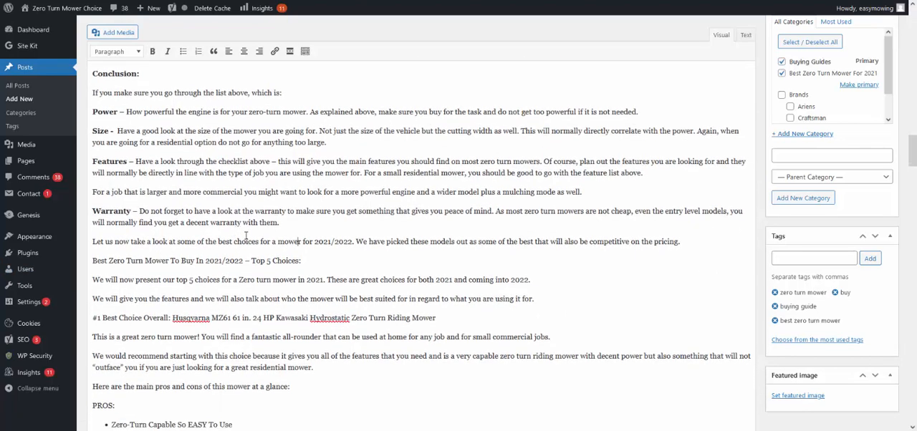
left_click_drag(302, 260, 92, 257)
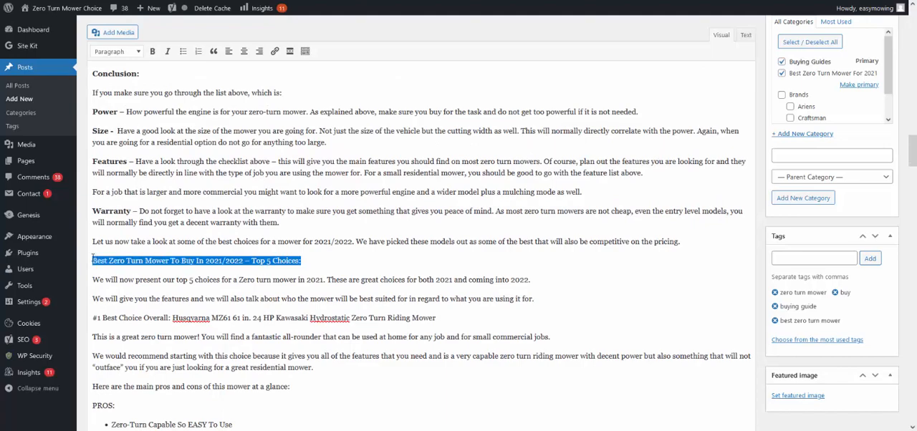
left_click(115, 52)
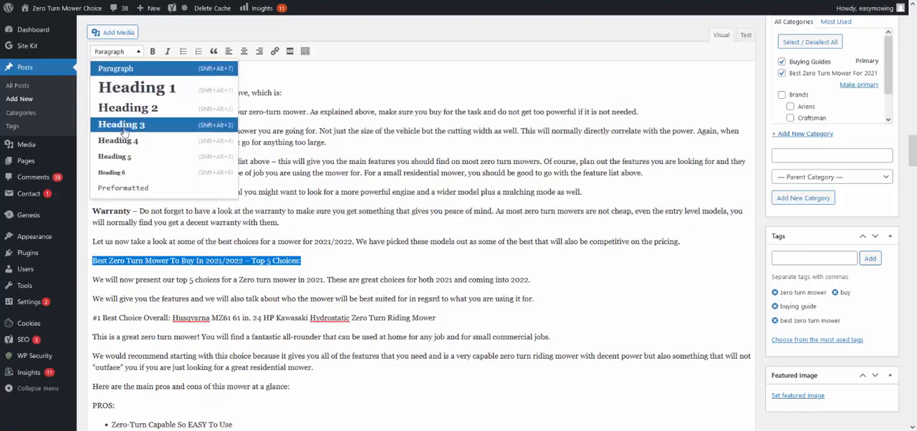
left_click(127, 108)
left_click(478, 197)
Step: Format the "#1 Best Choice Overall: Husqvarna MZ61" product line as Heading 3
scroll(333, 221, "down", 2)
scroll(333, 220, "down", 1)
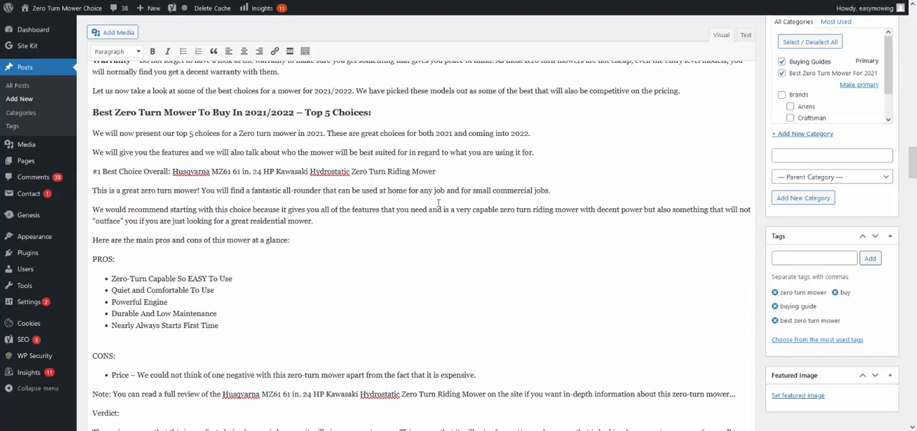
left_click_drag(437, 176, 87, 184)
left_click(114, 53)
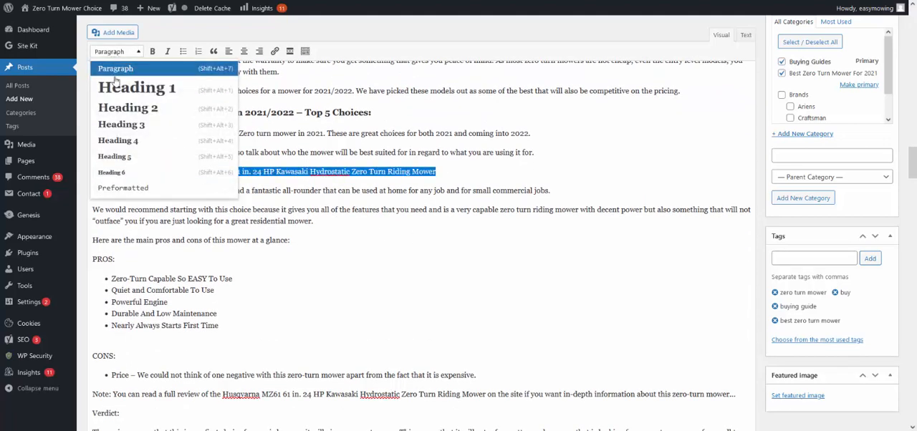
left_click(116, 127)
Step: Make the Verdict: subheading of the #1 Husqvarna section bold
scroll(236, 273, "down", 2)
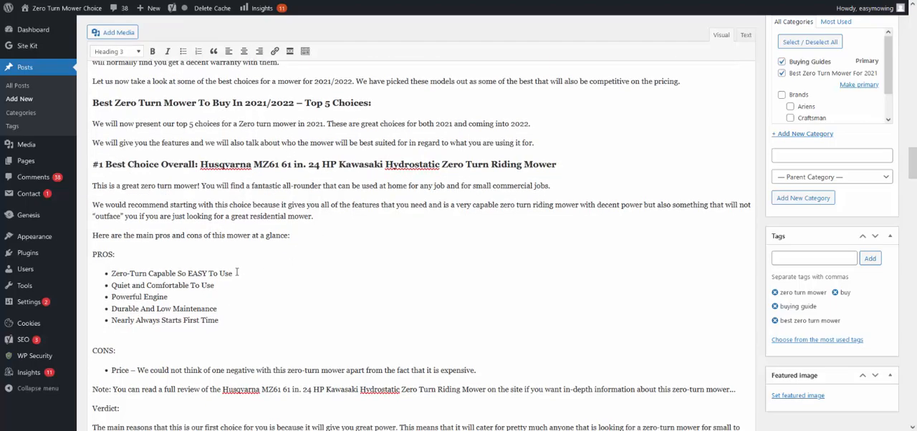
scroll(236, 272, "down", 3)
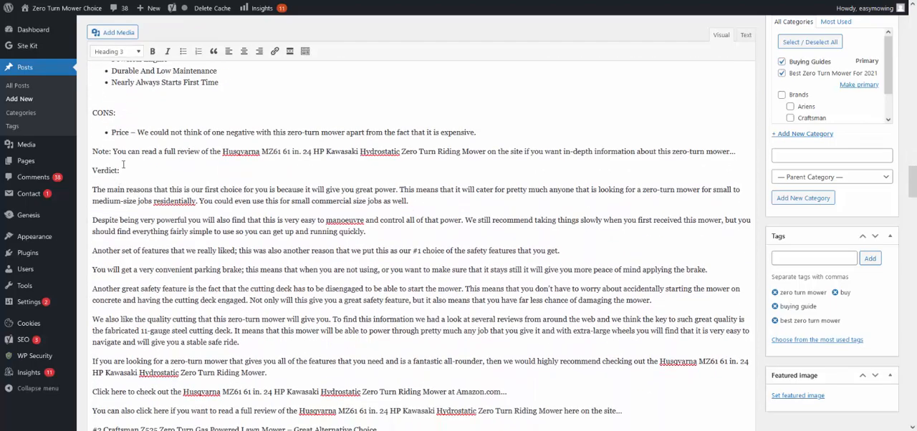
left_click_drag(125, 166, 90, 171)
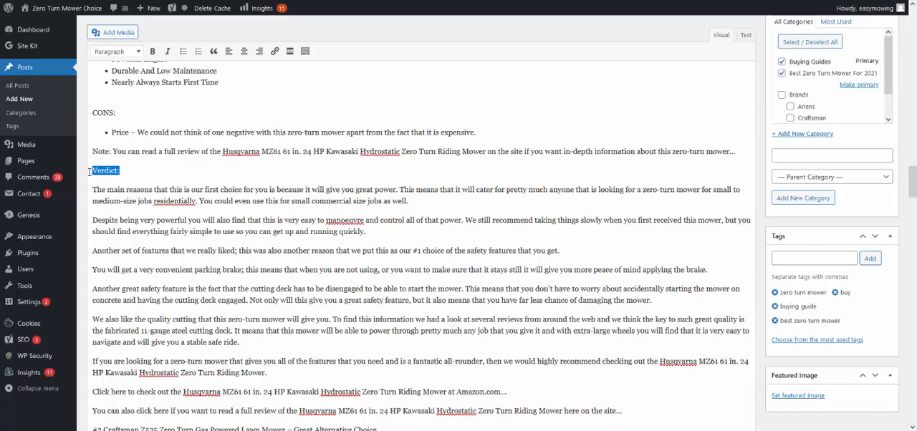
key("ctrl+b")
left_click(134, 220)
Step: Format the "#2 Craftsman Z525 Zero Turn Gas Powered Lawn Mower" title line as Heading 3
scroll(135, 220, "down", 4)
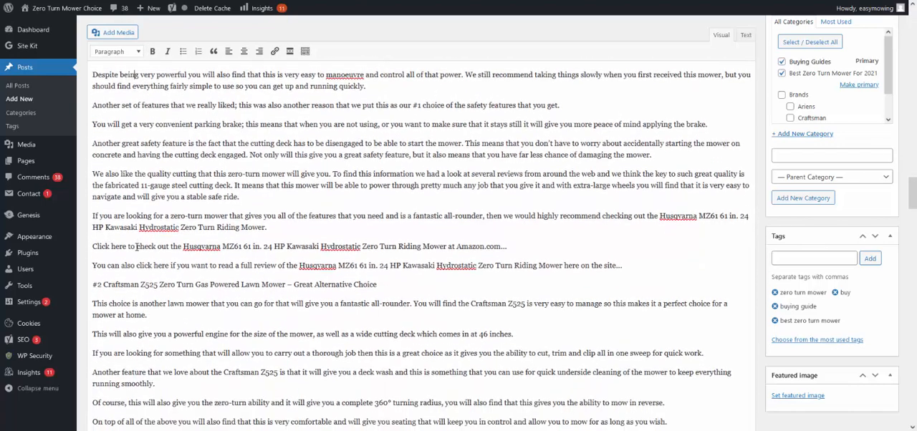
left_click_drag(378, 285, 90, 282)
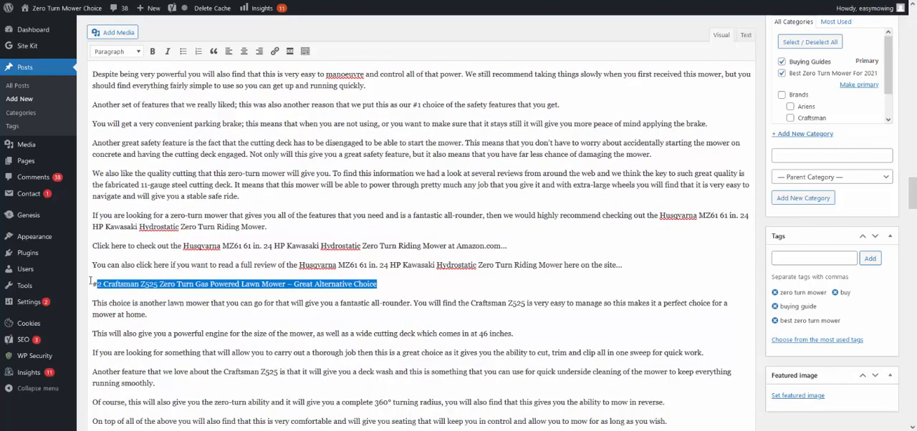
left_click(115, 51)
left_click(129, 108)
Step: Format the "#3 Ariens 915223 IKON-X 52" Zero Turn Mower" title line as Heading 3
scroll(235, 209, "down", 7)
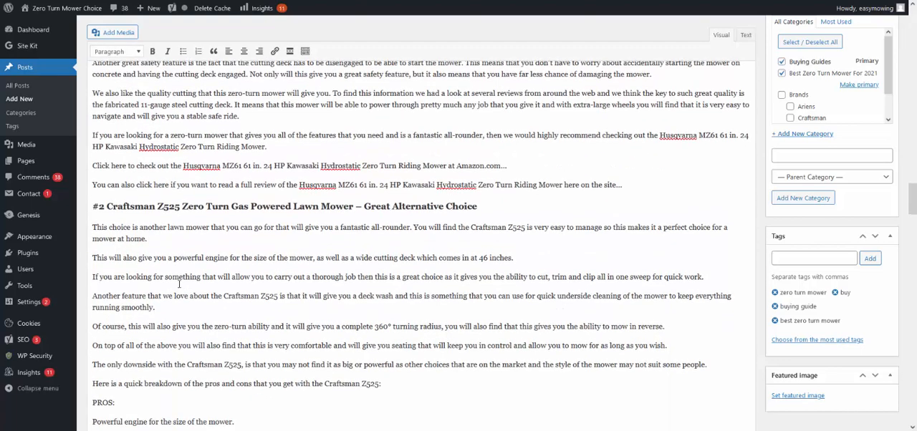
scroll(179, 284, "down", 5)
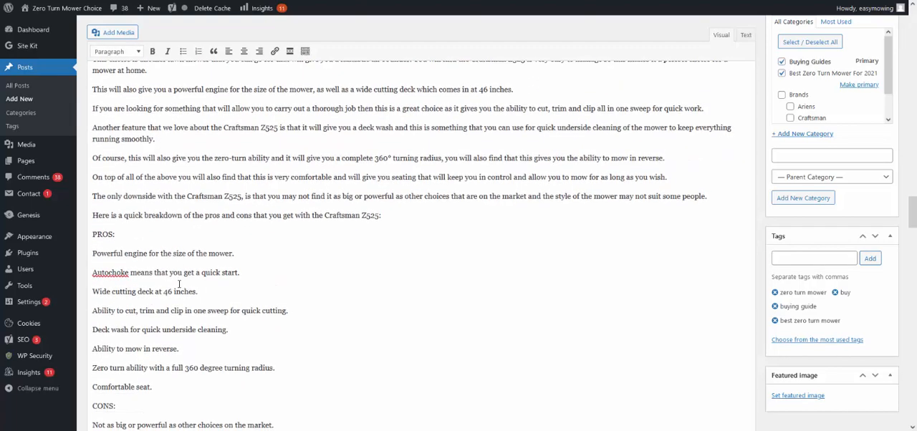
scroll(179, 284, "down", 1)
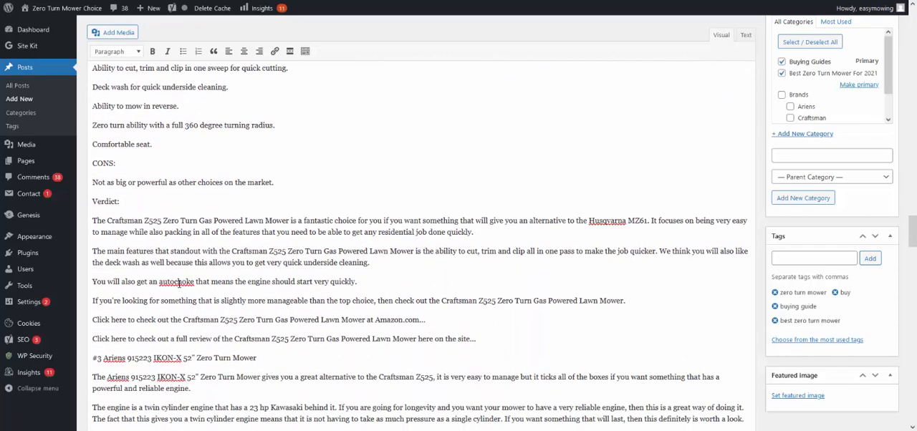
scroll(195, 310, "down", 1)
left_click_drag(274, 307, 90, 302)
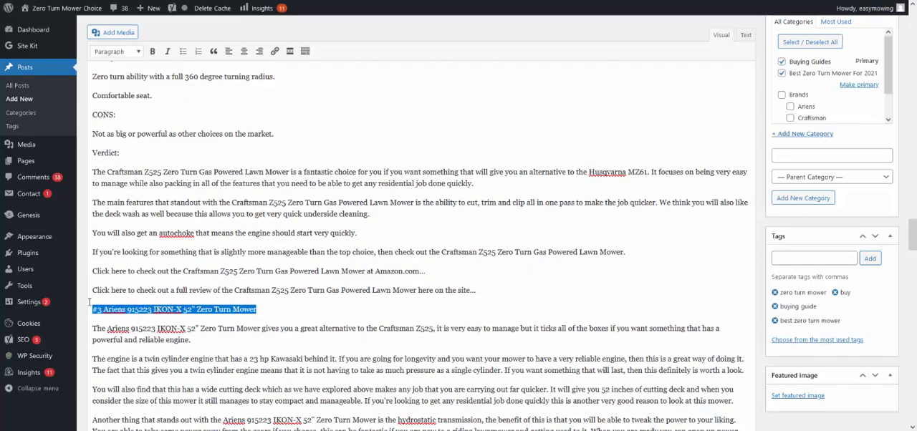
left_click(117, 51)
left_click(129, 123)
Step: Format the "#4 Ariens Zenith 60 (60") 23.5HP Kawasaki" title line as Heading 3
scroll(164, 233, "down", 9)
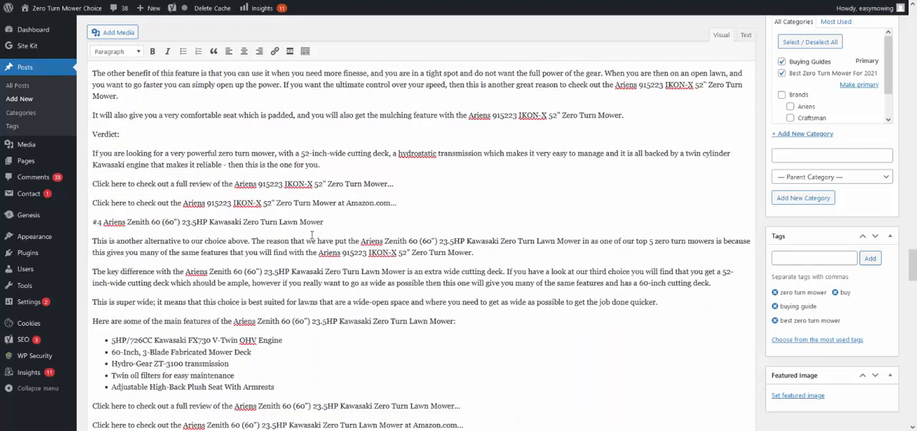
left_click_drag(328, 223, 89, 224)
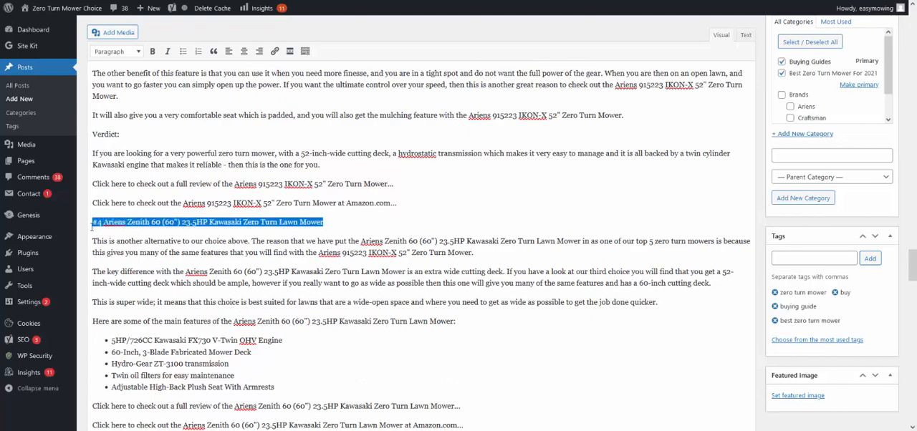
left_click(115, 51)
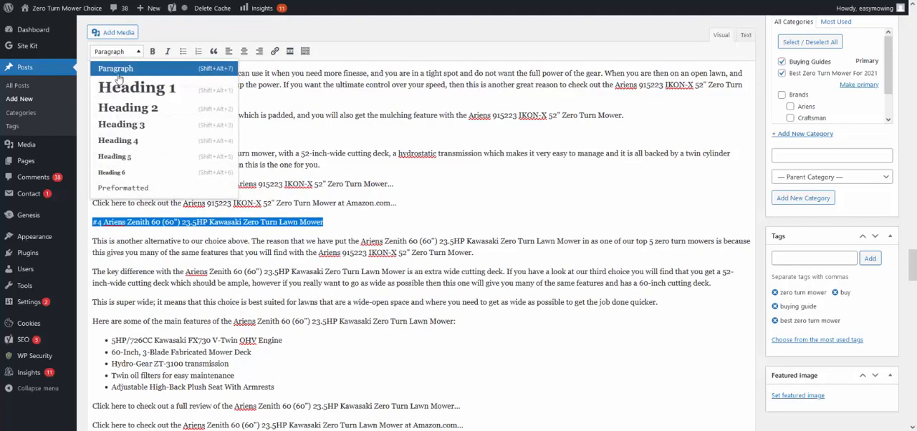
left_click(129, 124)
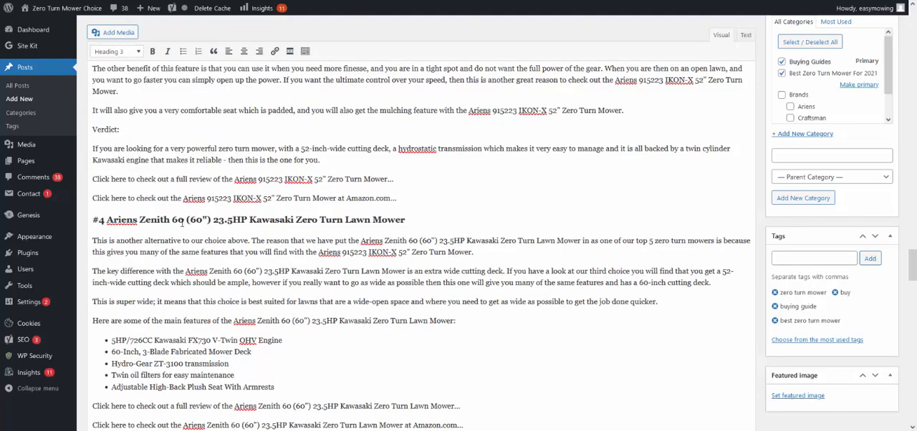
Step: Format the "#5 Husqvarna MZ61 61 in. 27 HP Briggs & Stratton" title line as Heading 3
scroll(223, 263, "down", 3)
left_click_drag(419, 250, 88, 251)
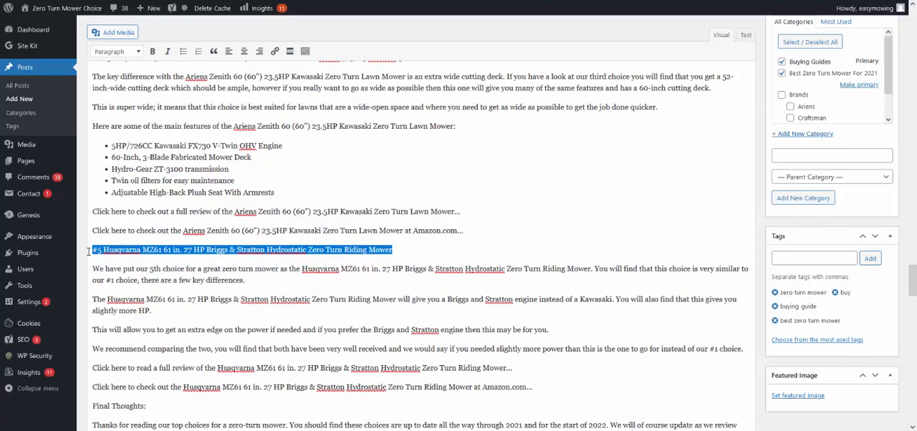
left_click(127, 52)
left_click(133, 124)
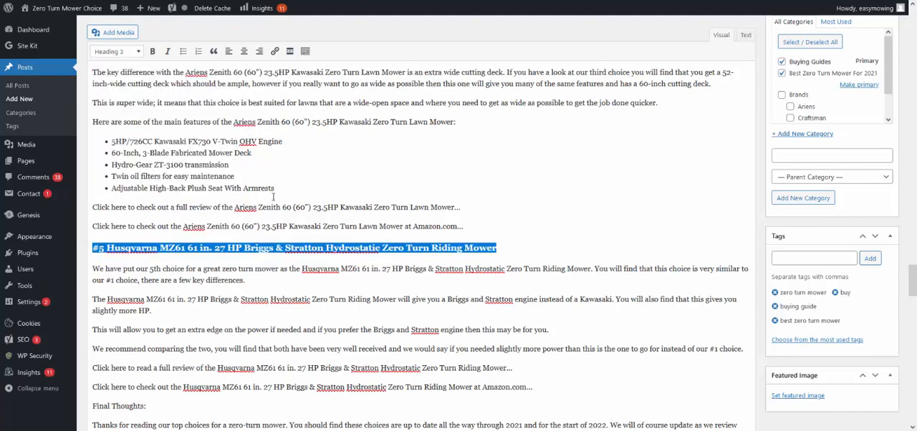
left_click(224, 282)
Step: Format the "Final Thoughts:" line near the end of the post as Heading 4
scroll(224, 282, "down", 2)
scroll(224, 283, "down", 1)
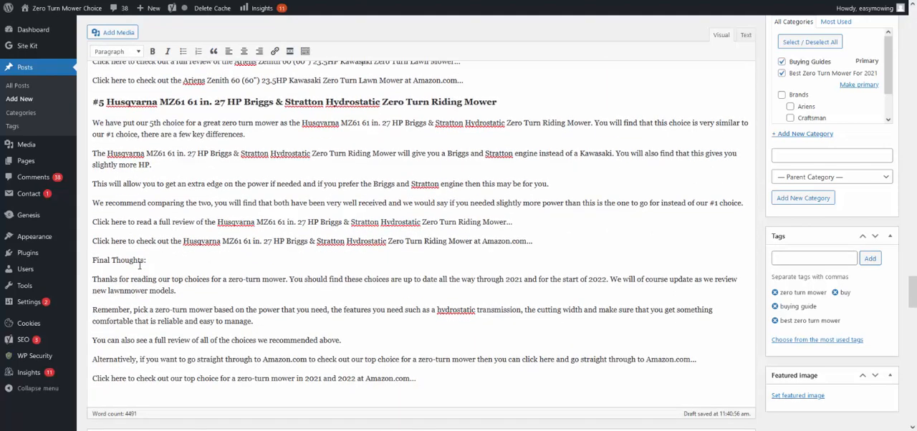
left_click_drag(147, 260, 92, 260)
left_click(114, 52)
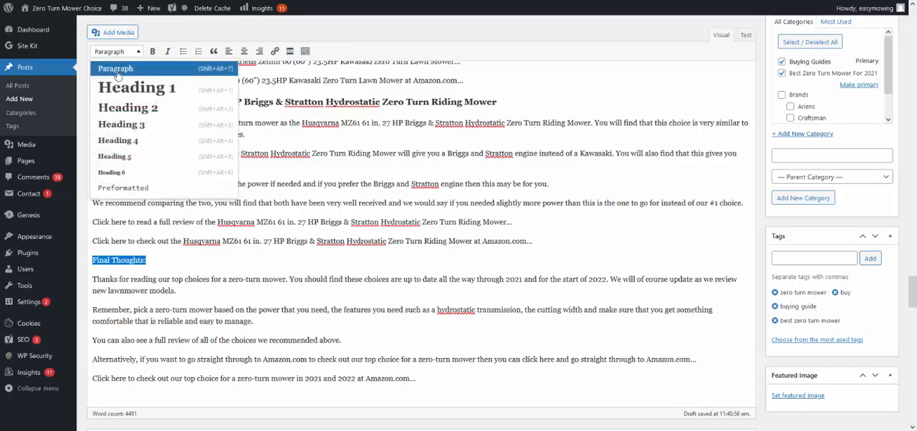
left_click(133, 140)
left_click(377, 263)
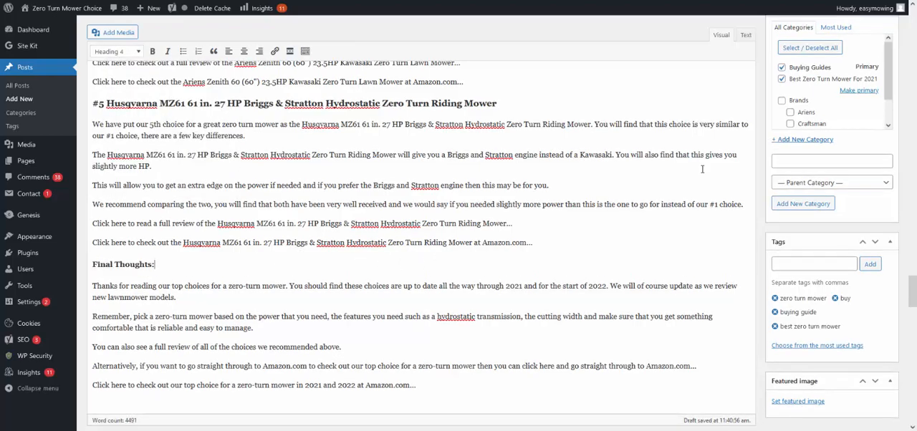
Step: Save the buying guide post as a draft
scroll(414, 264, "up", 3)
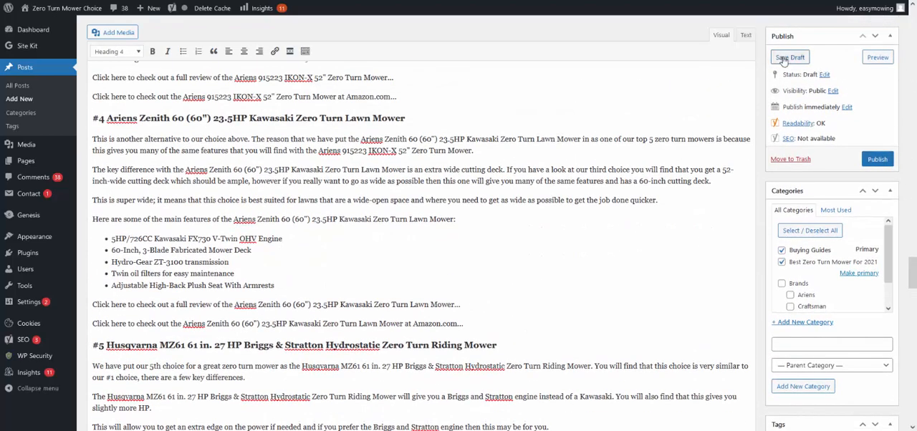
left_click(788, 58)
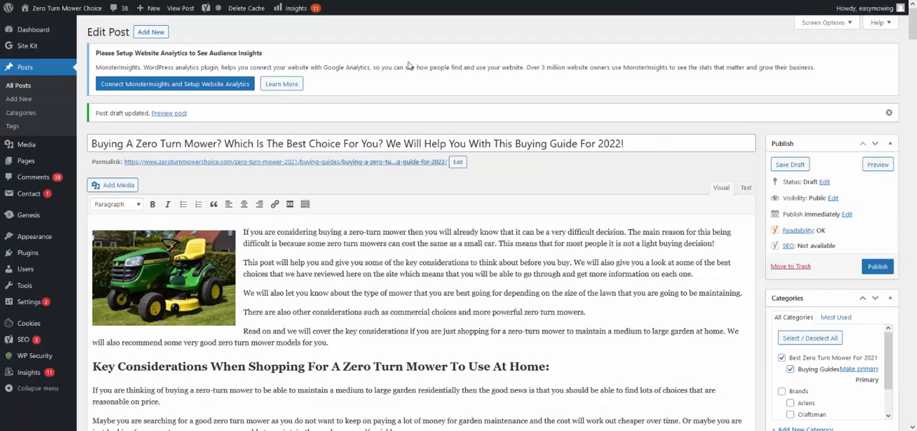
Step: Review the draft's headings and text, including the Amazon and review links and product image in the #1 Husqvarna section
scroll(395, 219, "down", 3)
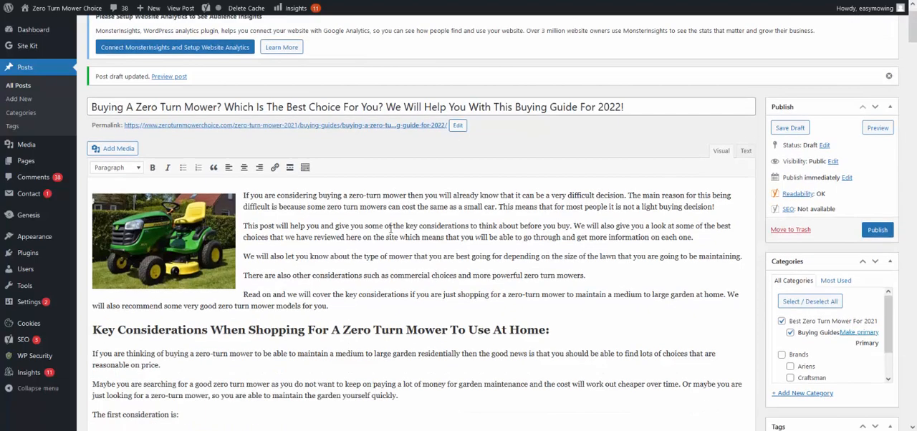
scroll(389, 229, "down", 2)
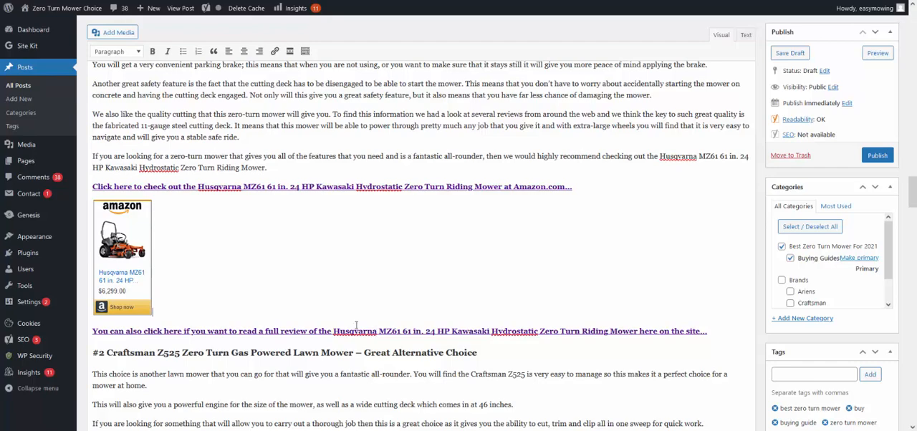
scroll(242, 211, "down", 3)
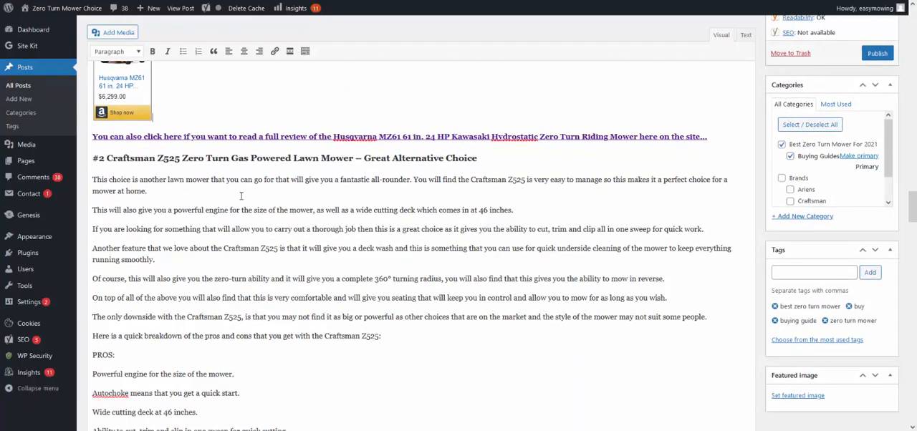
scroll(278, 184, "up", 2)
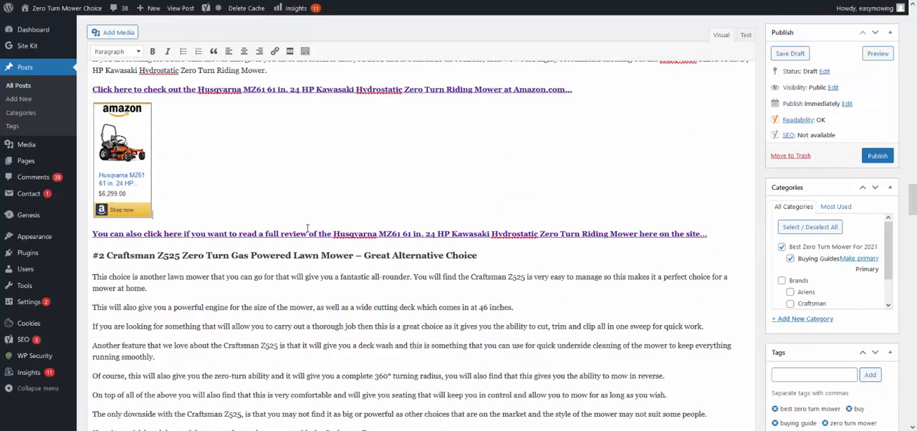
scroll(283, 357, "up", 10)
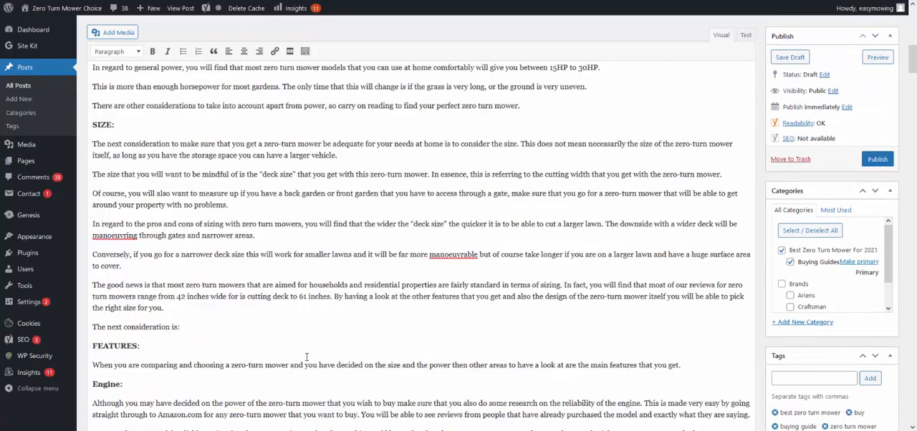
scroll(362, 319, "up", 8)
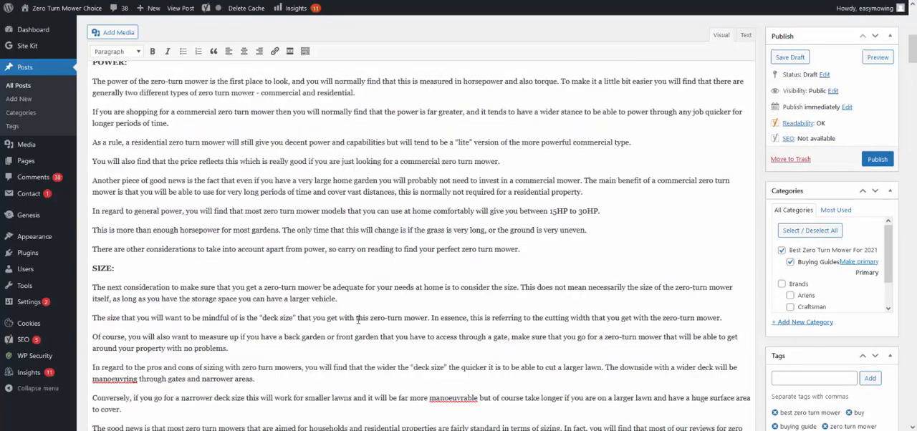
scroll(330, 323, "down", 15)
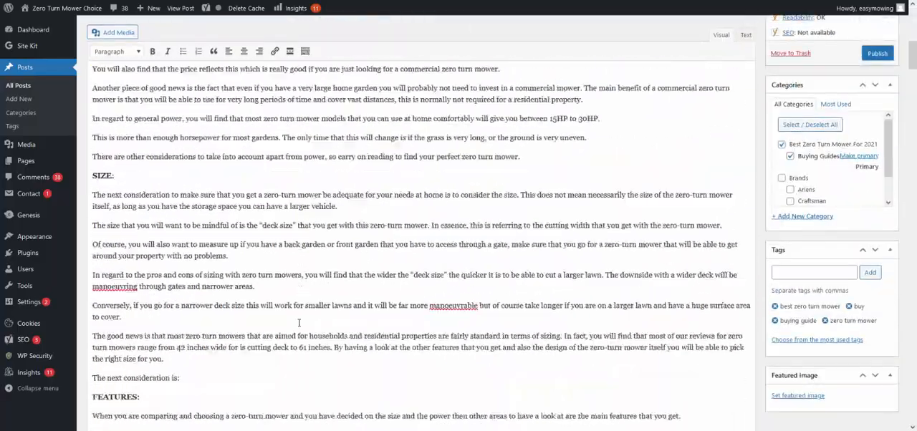
scroll(271, 319, "down", 15)
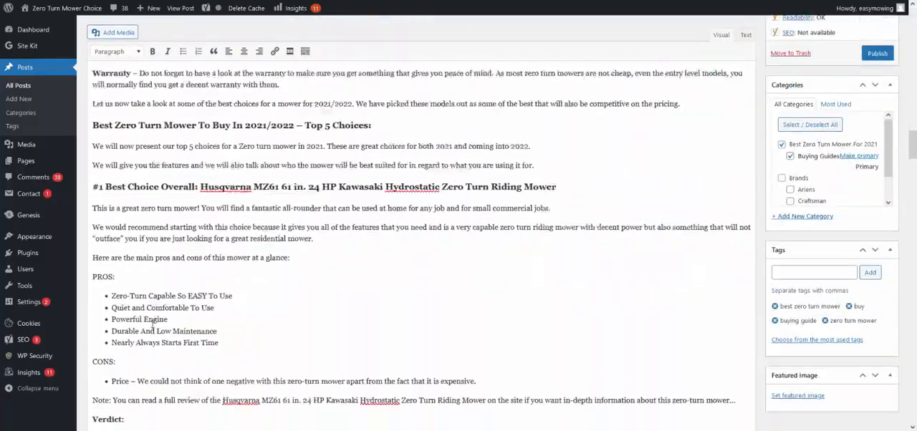
scroll(149, 325, "down", 5)
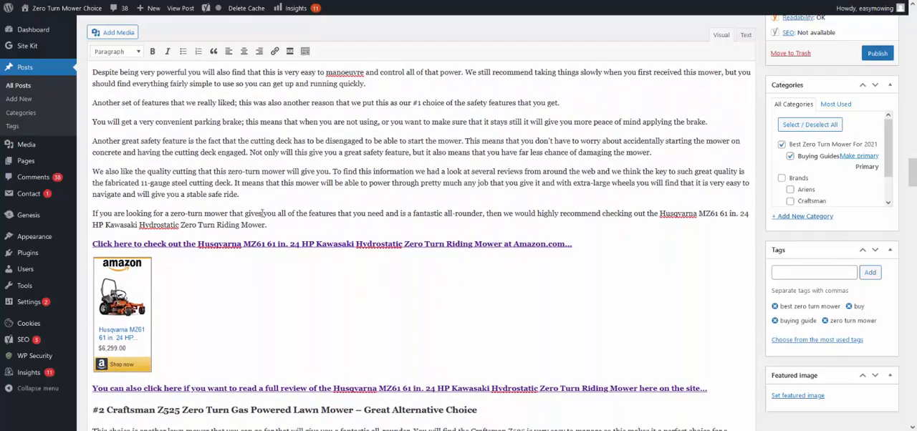
scroll(235, 244, "up", 1)
scroll(235, 244, "up", 10)
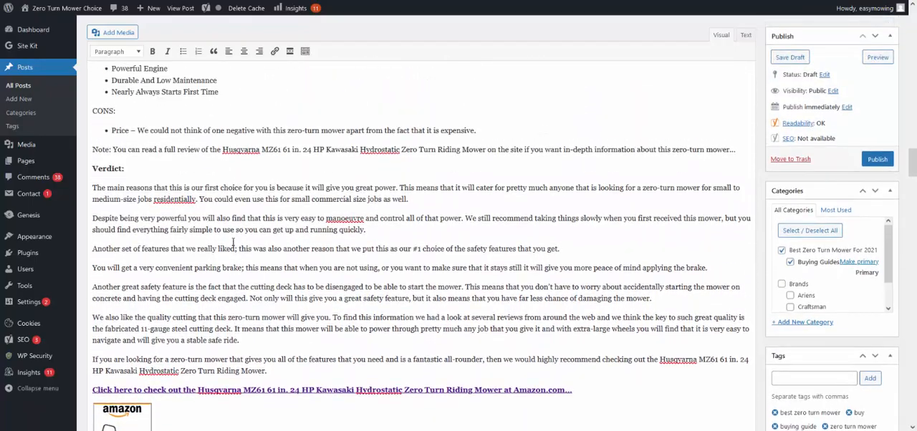
Step: Set the green and yellow riding mower photo mower10.jpg as the post's featured image
scroll(225, 243, "down", 10)
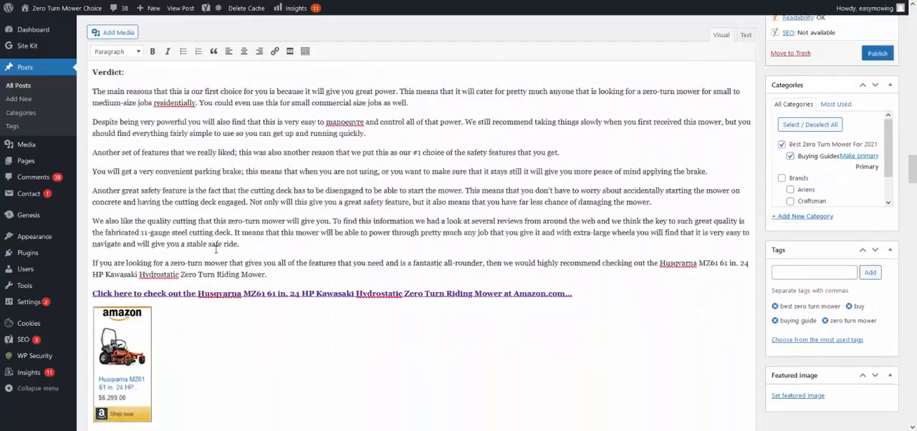
scroll(210, 251, "down", 10)
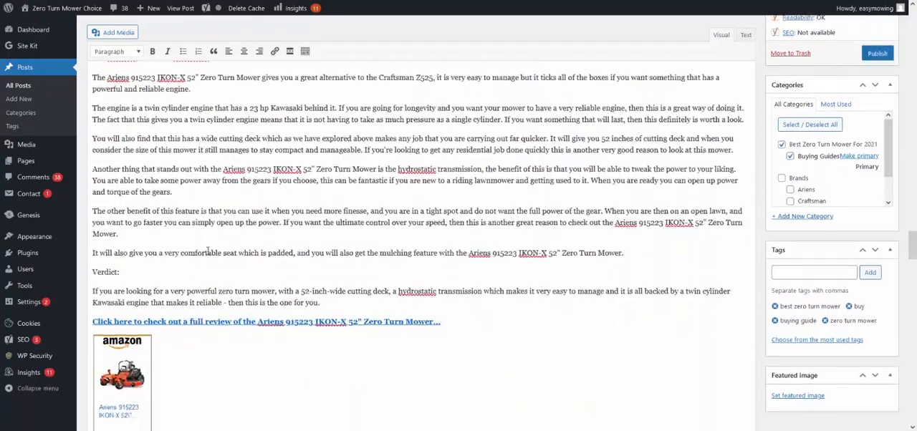
scroll(208, 251, "down", 10)
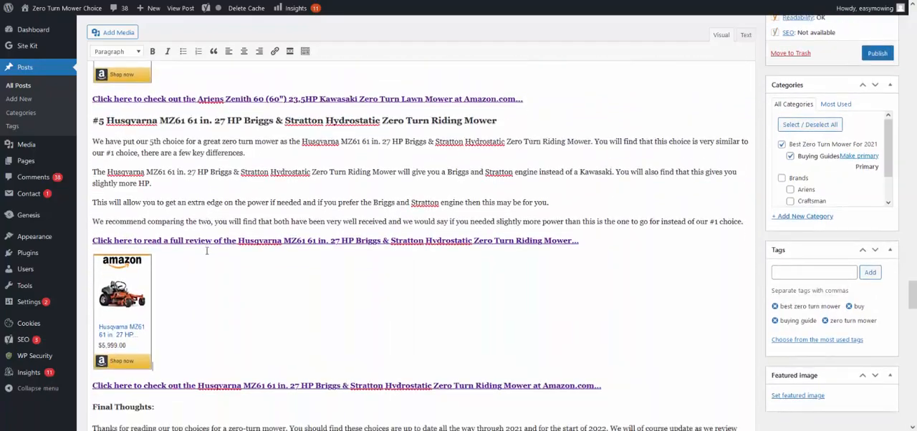
scroll(254, 285, "down", 1)
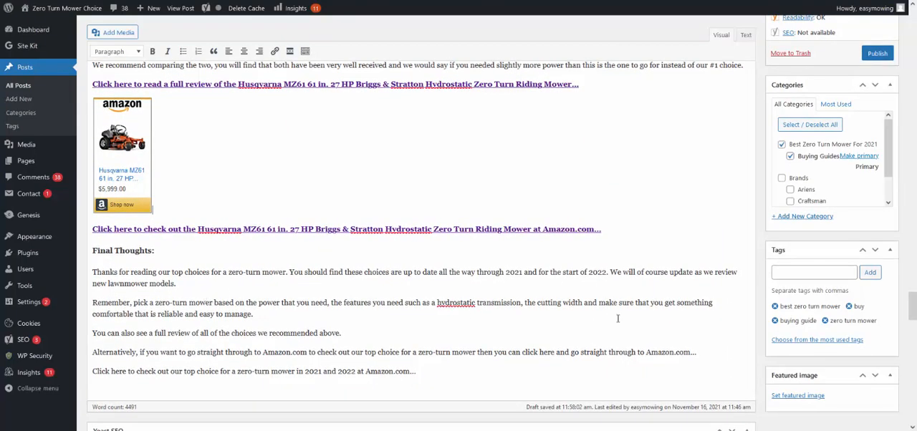
left_click(797, 395)
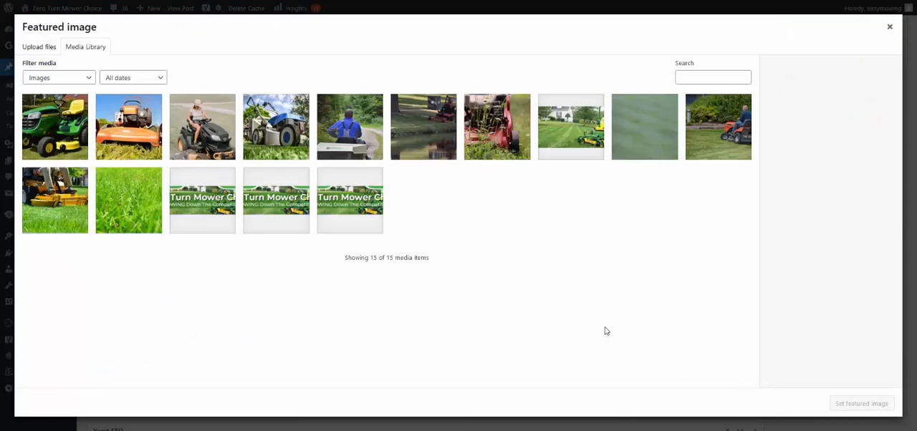
left_click(57, 150)
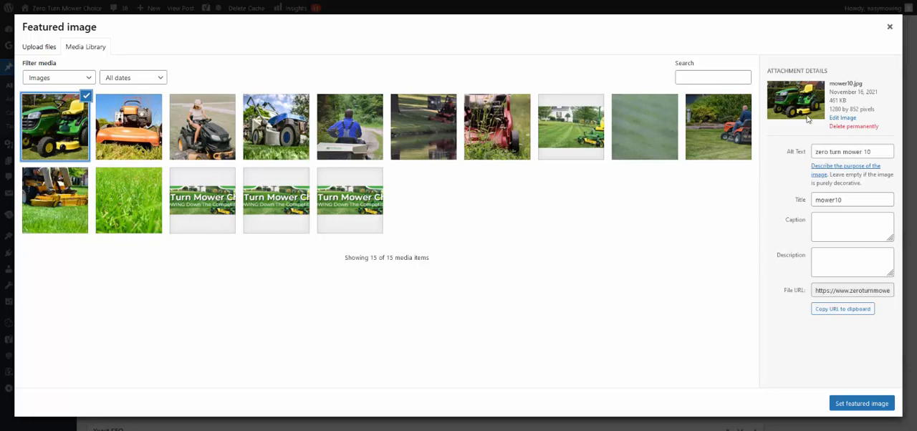
left_click(861, 404)
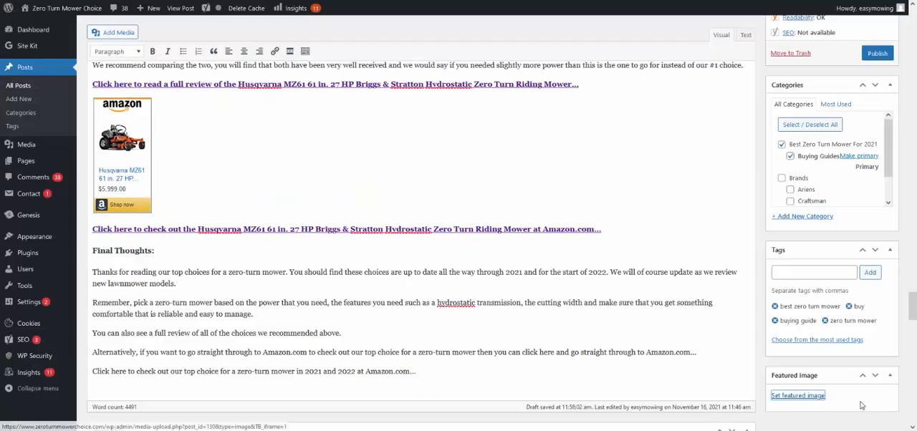
Step: Make "buying a zero-turn mower" in the post's opening sentence bold and turn it into a link using the copied URL
scroll(564, 330, "up", 20)
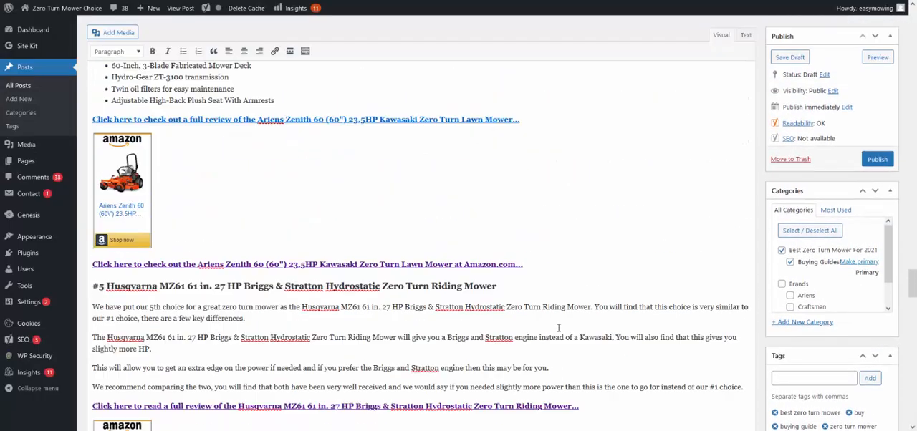
scroll(539, 331, "up", 20)
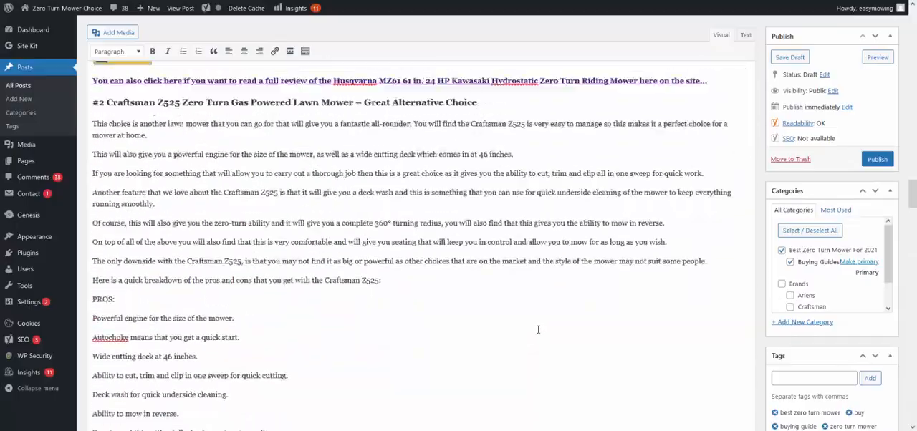
scroll(533, 329, "up", 20)
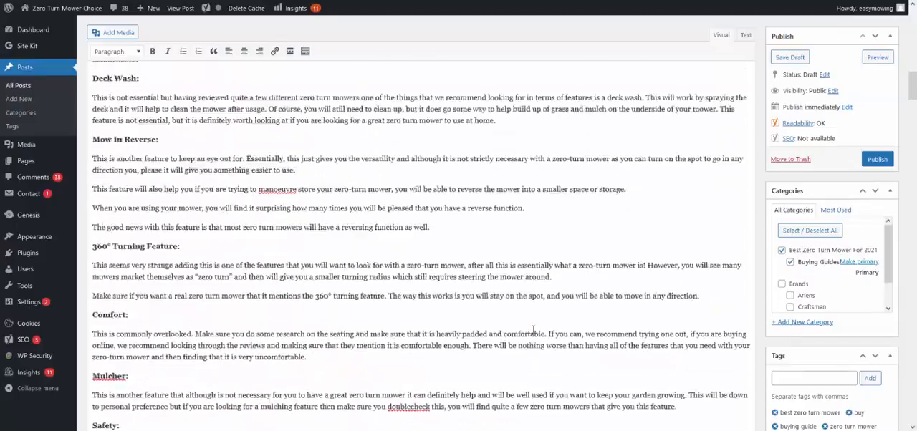
scroll(531, 330, "up", 10)
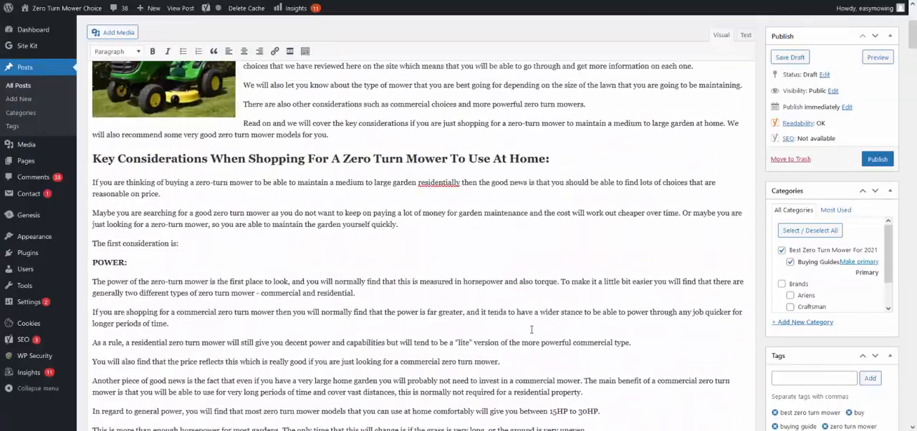
scroll(532, 329, "up", 2)
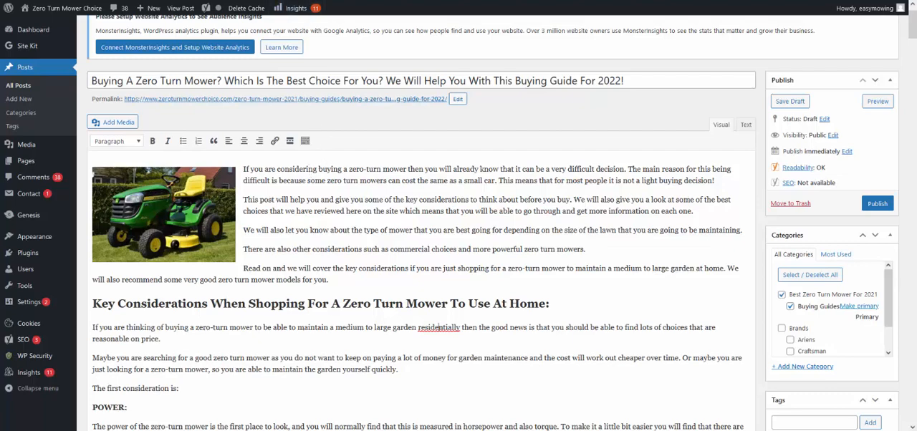
left_click(425, 0)
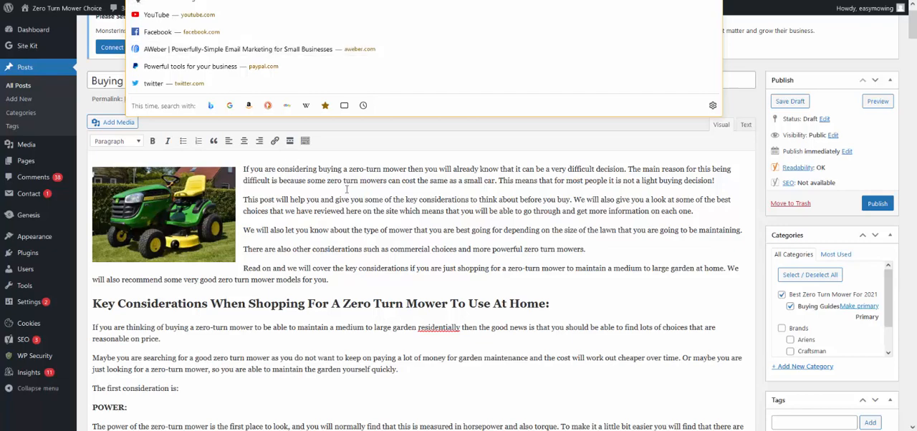
left_click(353, 190)
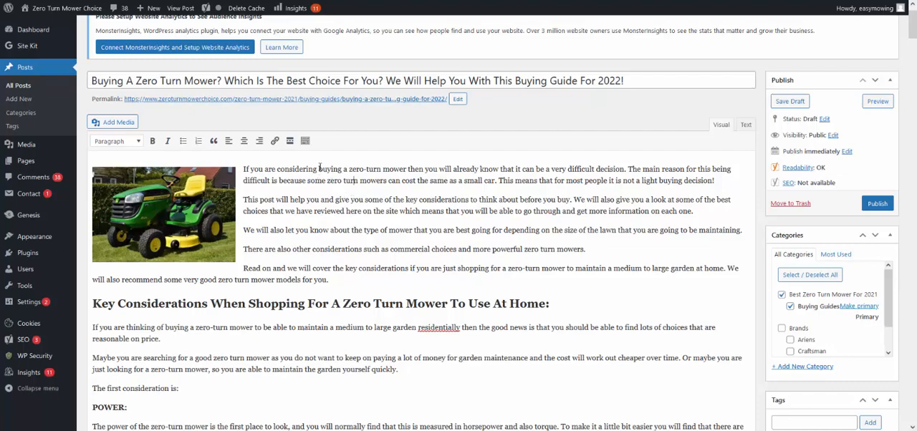
left_click_drag(320, 168, 408, 172)
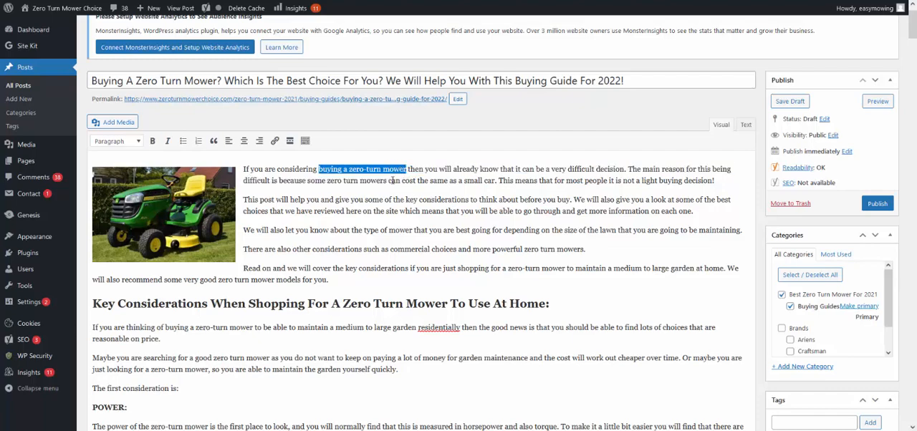
key("ctrl+b")
key("ctrl+v")
left_click(516, 200)
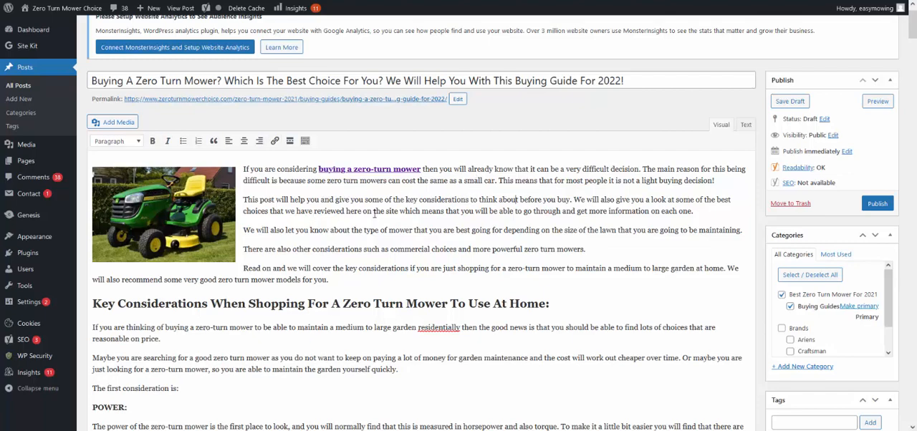
Step: Review the introduction and Key Considerations text, checking the link in the opening sentence and the words "medium" and "large garden at home"
scroll(401, 228, "down", 1)
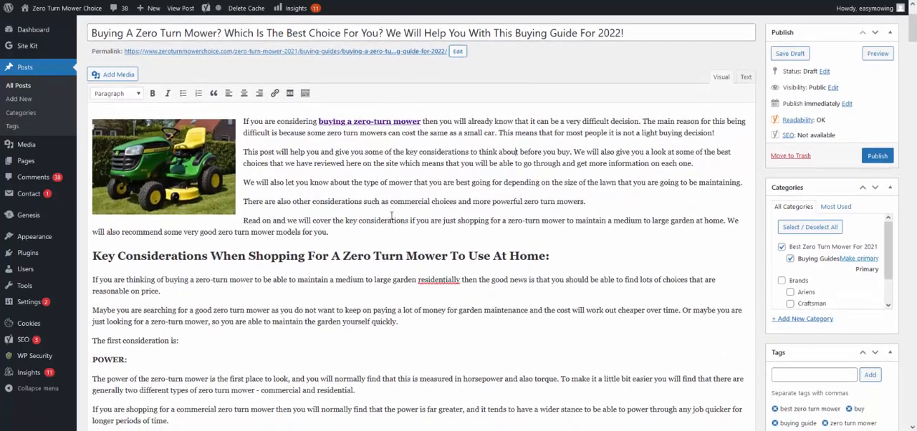
scroll(352, 213, "down", 1)
scroll(352, 213, "down", 2)
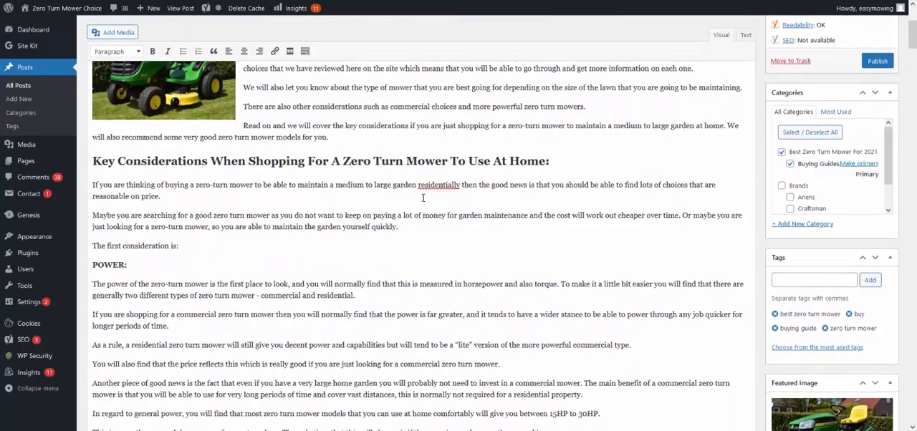
left_click(433, 193)
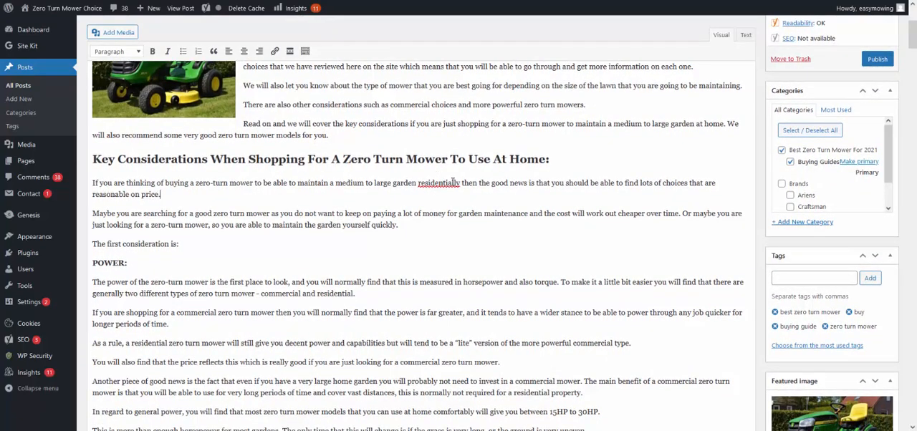
scroll(437, 164, "down", 2)
scroll(419, 166, "up", 1)
scroll(419, 169, "up", 1)
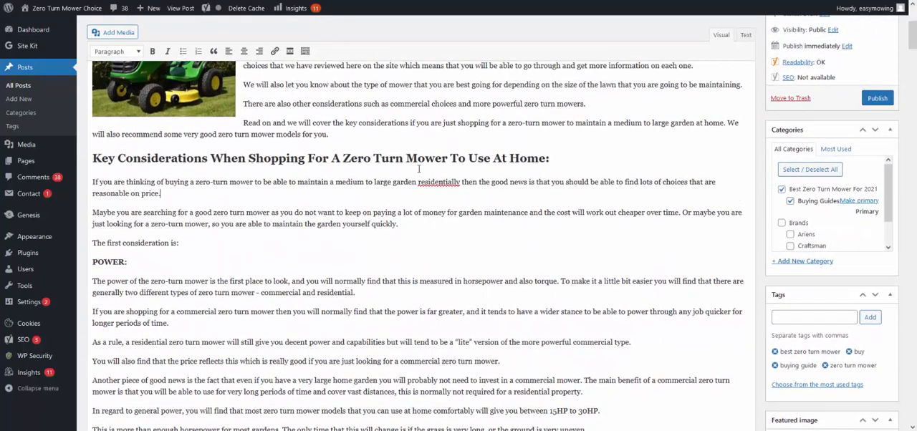
scroll(452, 170, "up", 1)
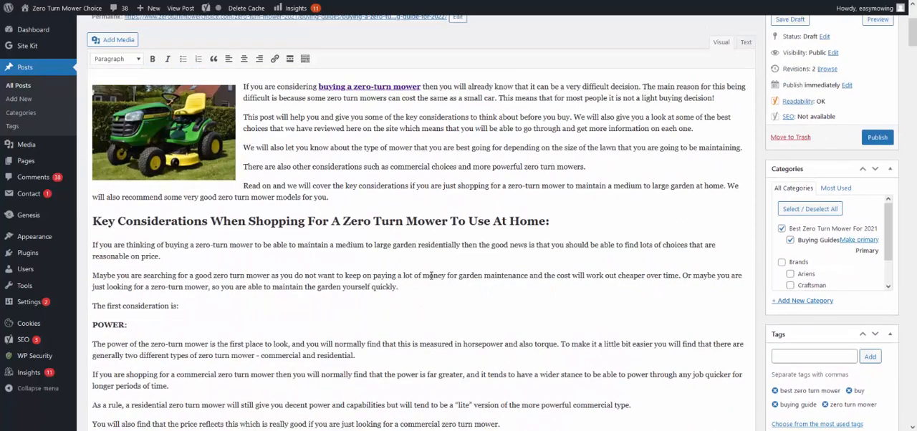
scroll(432, 275, "up", 1)
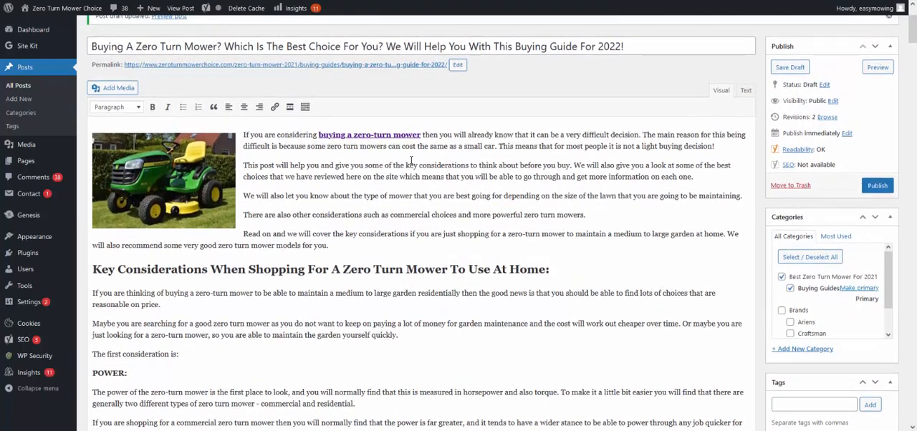
scroll(411, 159, "down", 1)
scroll(410, 159, "down", 1)
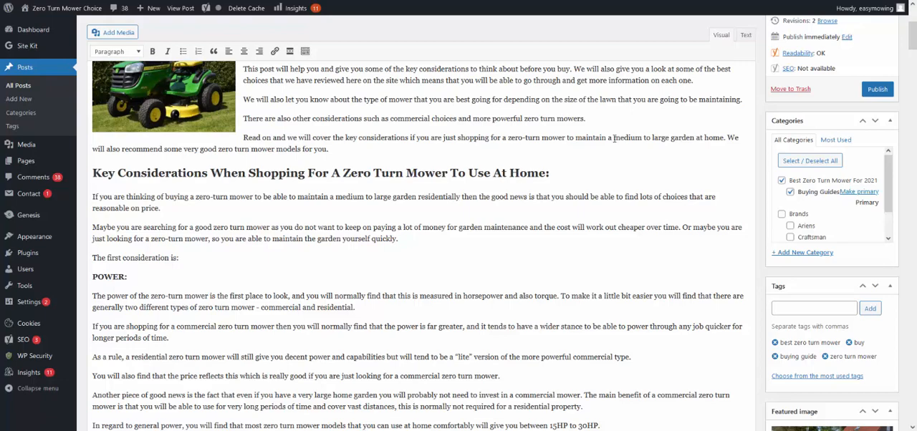
left_click_drag(626, 142, 642, 142)
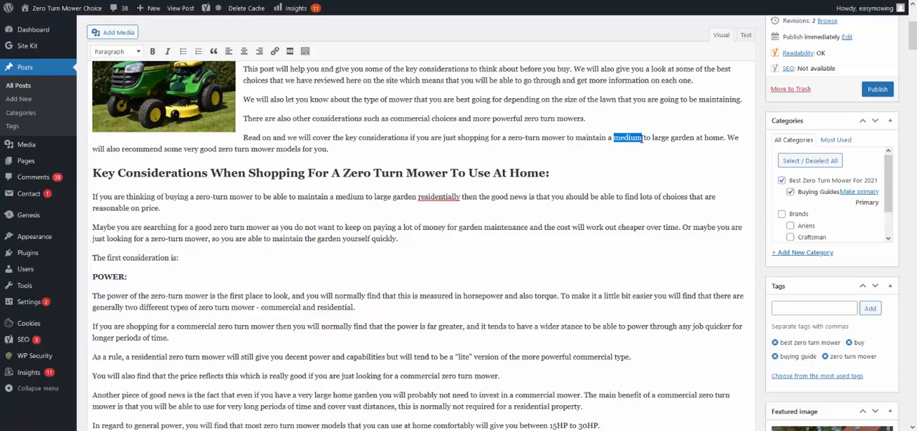
left_click_drag(652, 137, 706, 137)
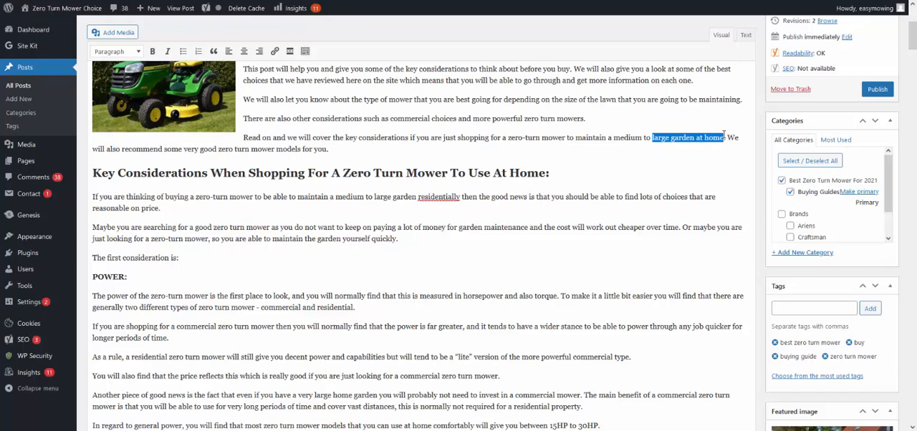
left_click(619, 223)
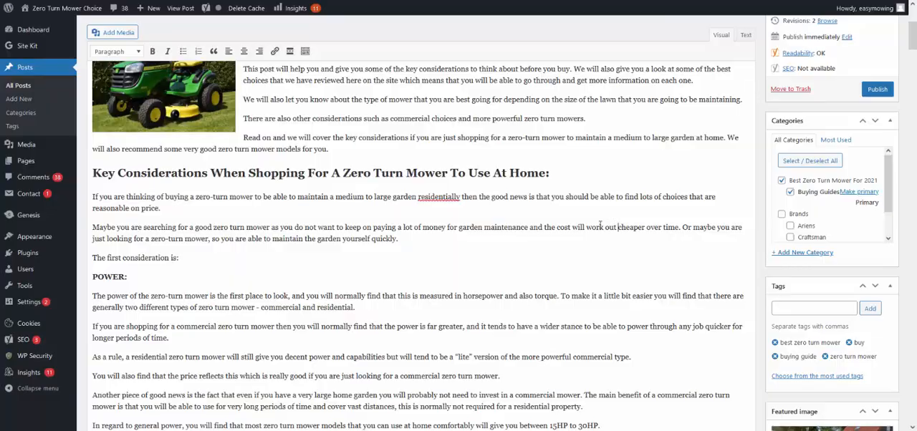
Step: Review the buying considerations from Power and Size through Safety and Warranty, including their subheadings and the Amazon link
scroll(601, 225, "down", 20)
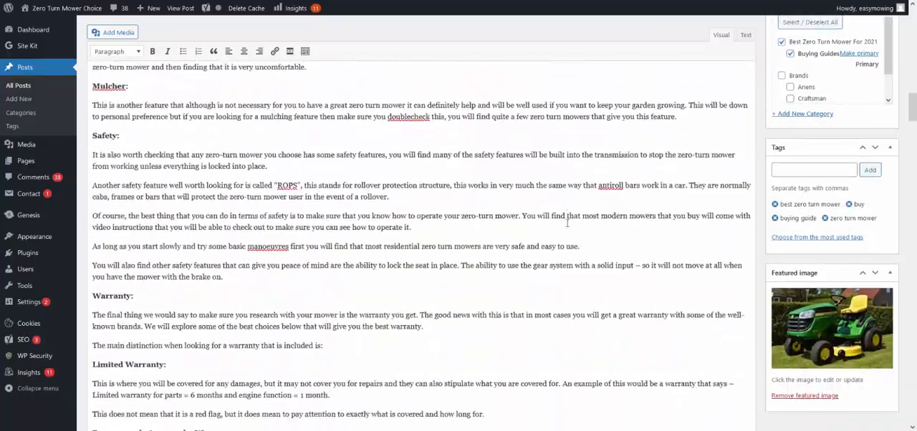
scroll(555, 222, "down", 5)
scroll(503, 221, "up", 5)
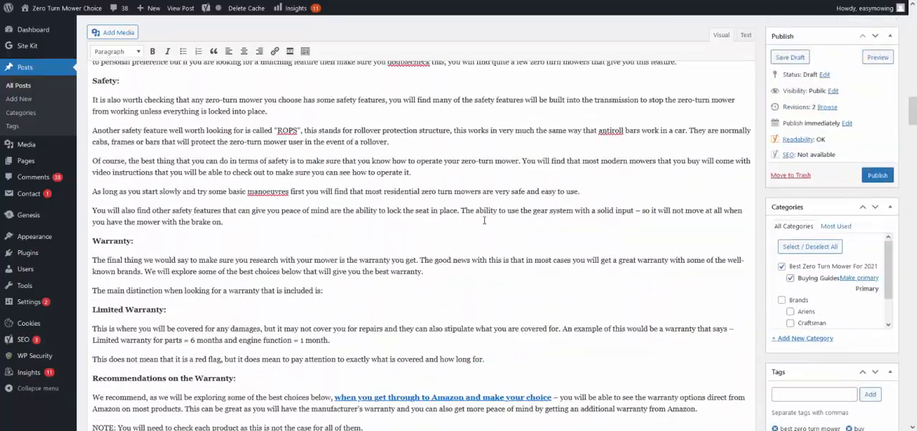
scroll(485, 220, "up", 15)
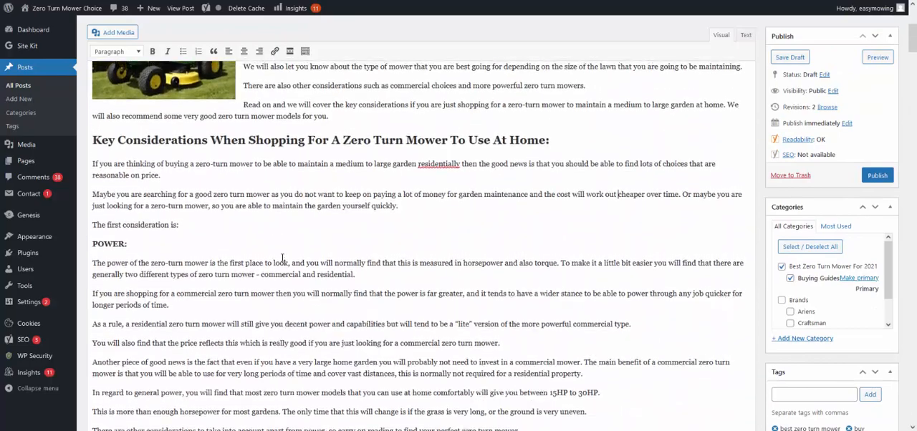
scroll(282, 259, "up", 2)
scroll(322, 247, "down", 3)
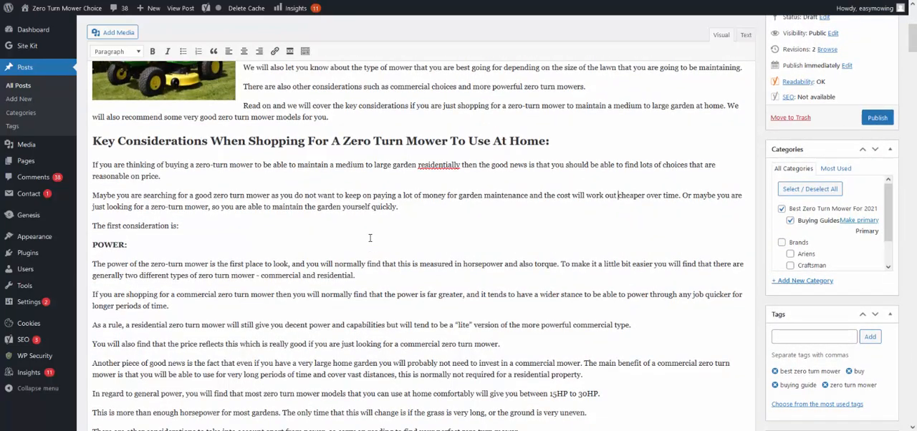
scroll(371, 238, "down", 15)
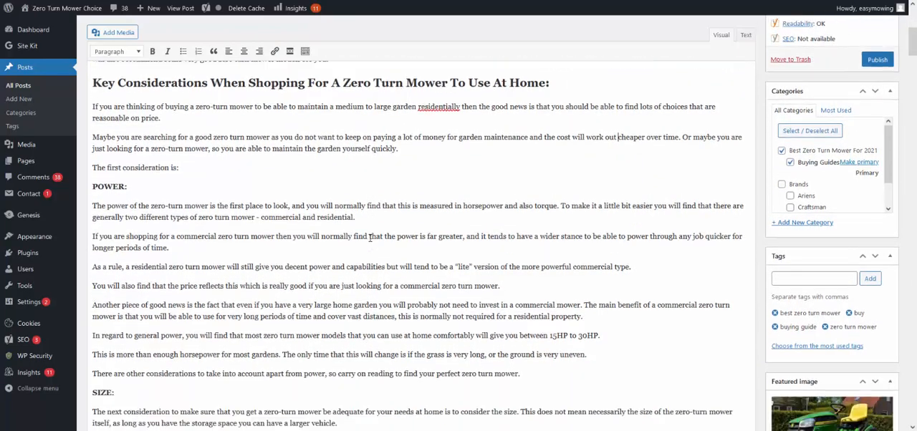
scroll(298, 271, "down", 15)
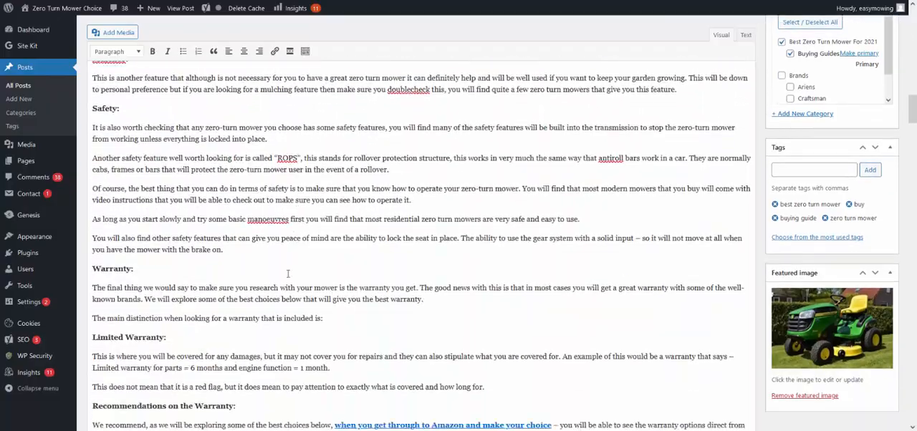
Step: Insert yellow-mower.jpg on a new line above the "Best Zero Turn Mower To Buy In 2021/2022" heading, centered at Large size (1024 × 298)
scroll(286, 274, "up", 2)
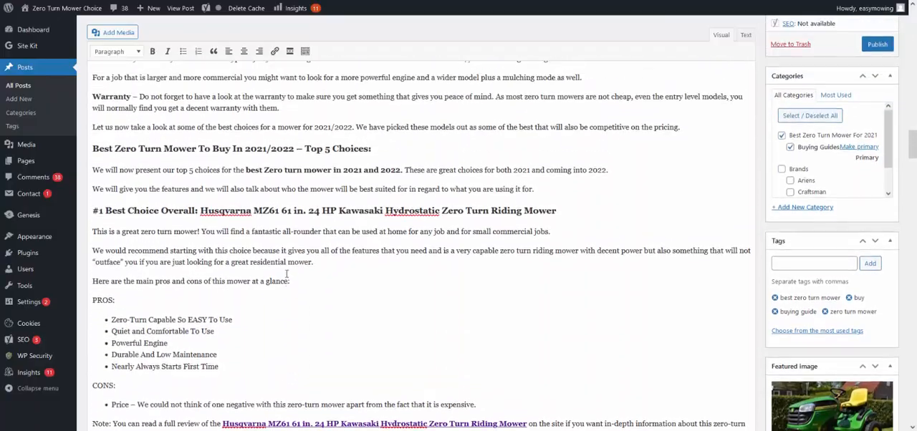
left_click(691, 135)
key("Return")
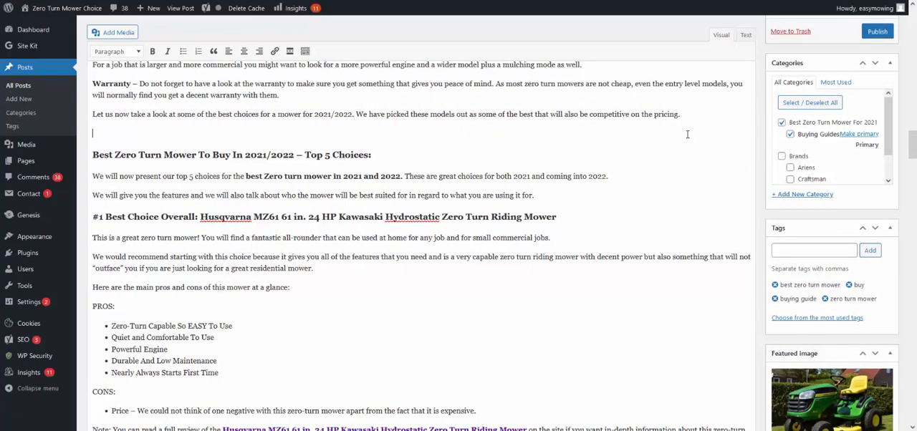
left_click(114, 32)
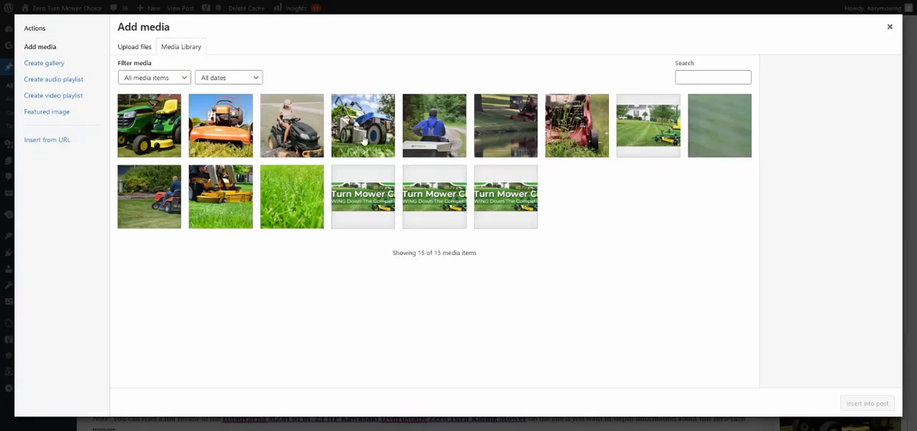
left_click(645, 122)
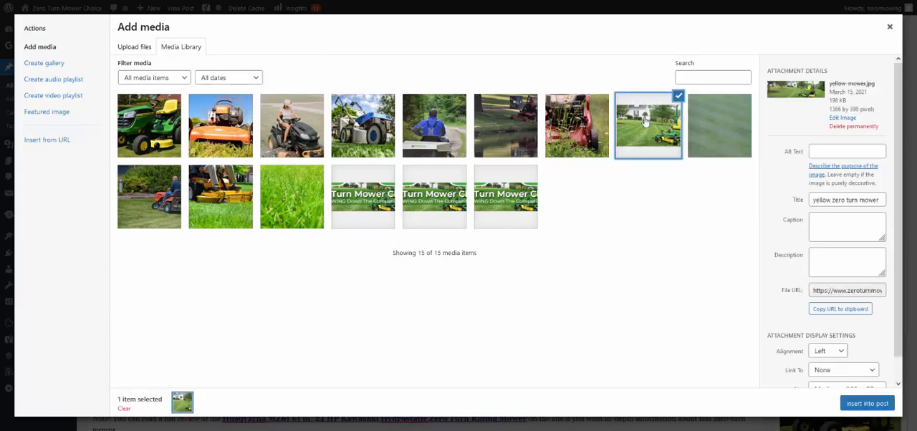
scroll(828, 311, "down", 1)
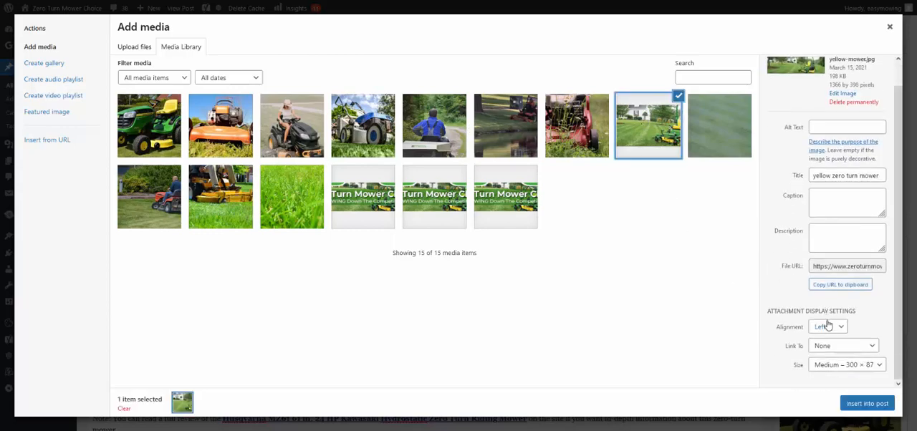
left_click(828, 327)
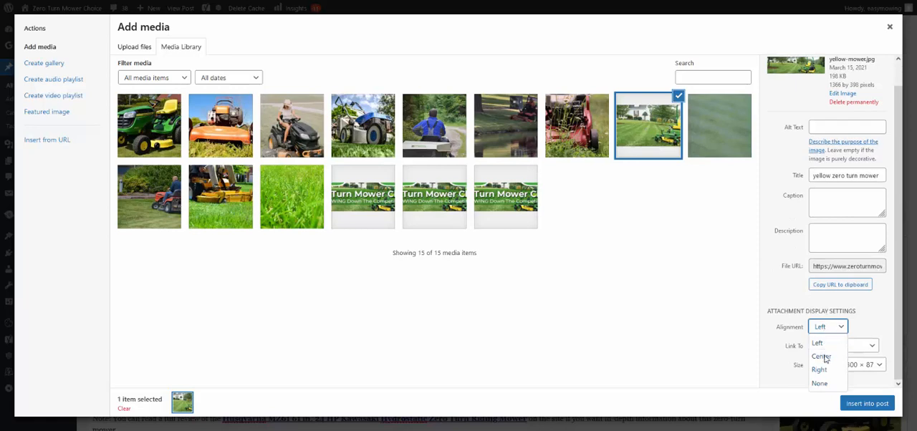
left_click(824, 357)
left_click(828, 365)
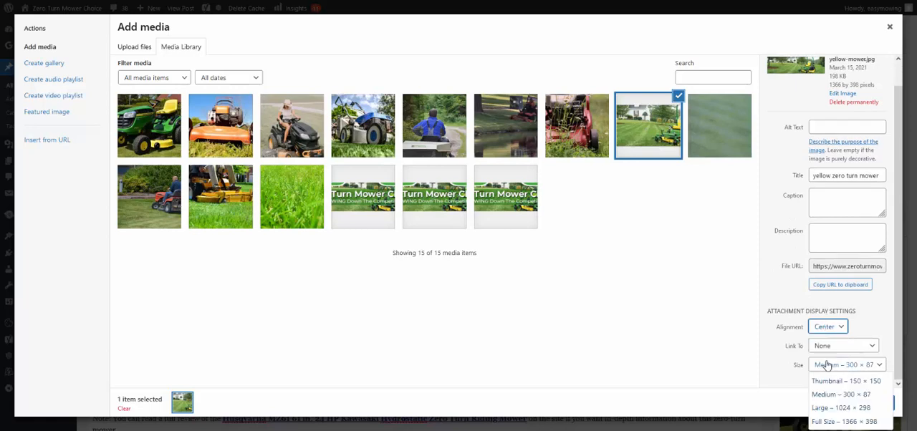
left_click(827, 407)
left_click(858, 405)
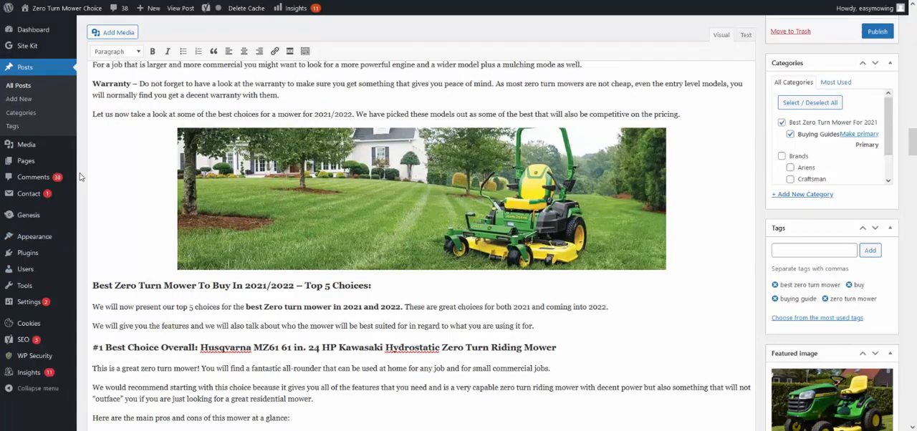
left_click(202, 196)
Step: Review the top five mower choices in the post, from the #1 Husqvarna to the #5 Husqvarna, including their headings, review links and Amazon boxes
scroll(254, 218, "down", 5)
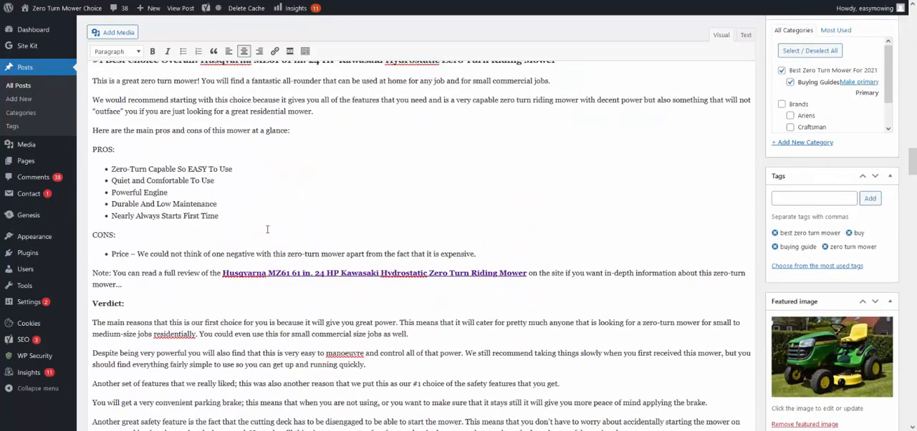
scroll(275, 248, "up", 1)
scroll(277, 247, "down", 2)
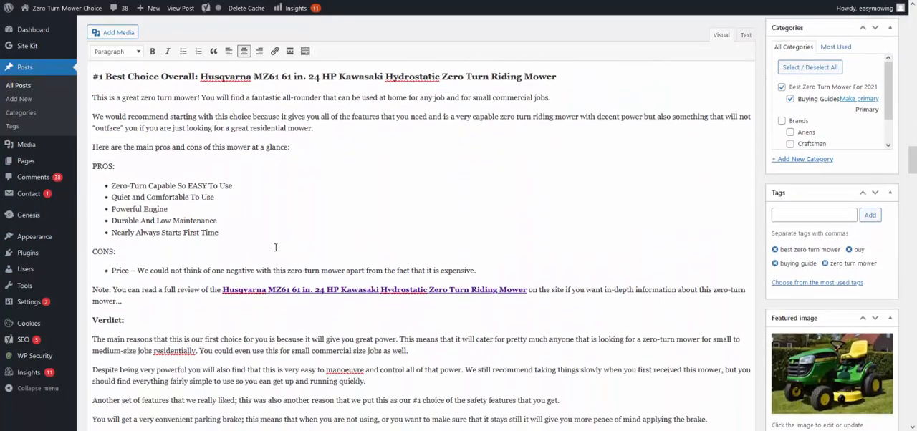
scroll(287, 255, "down", 6)
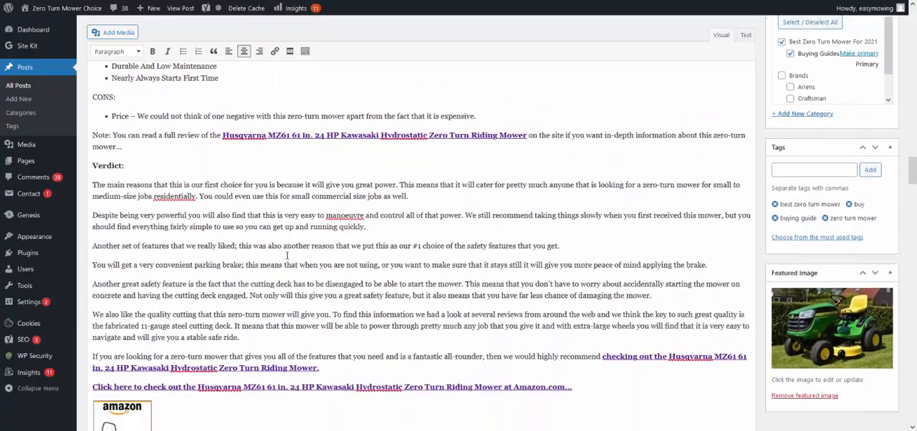
scroll(288, 256, "down", 8)
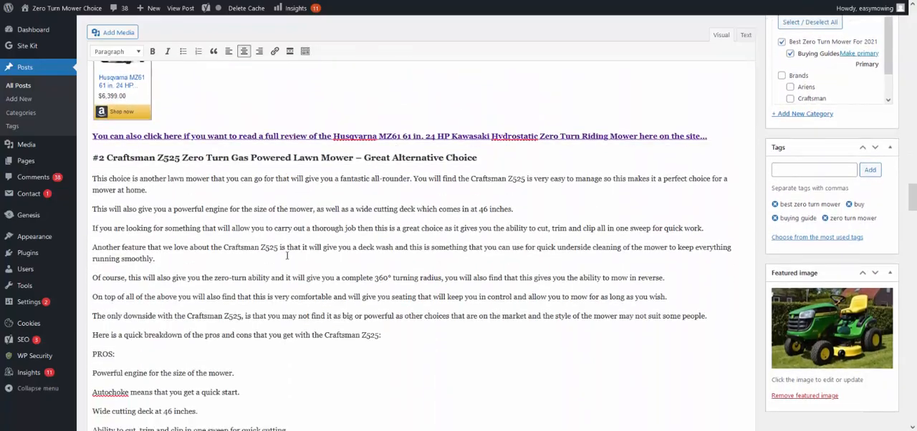
scroll(287, 255, "up", 1)
scroll(288, 255, "down", 7)
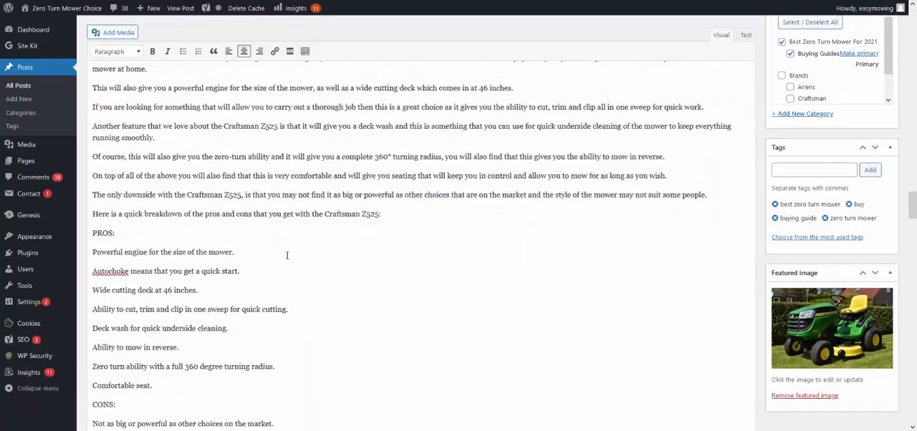
scroll(287, 255, "down", 20)
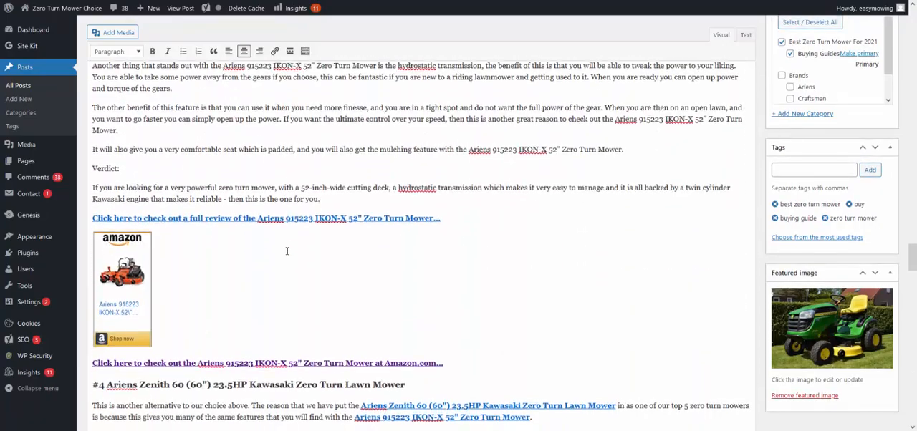
scroll(287, 251, "down", 18)
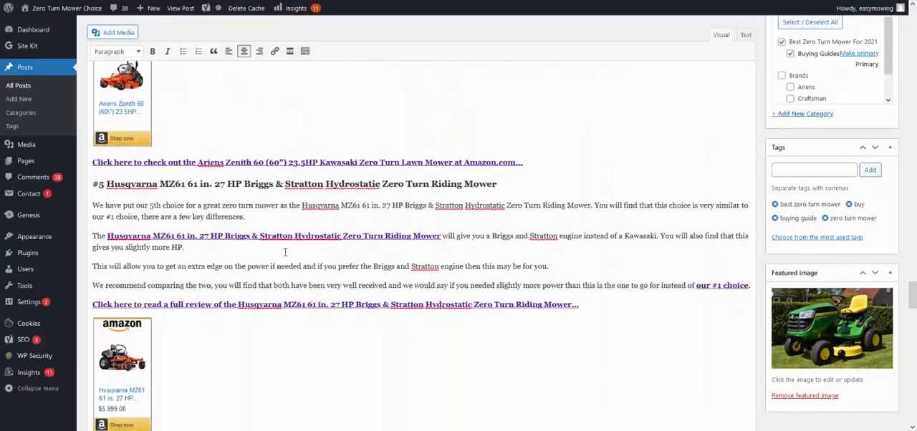
scroll(286, 252, "down", 2)
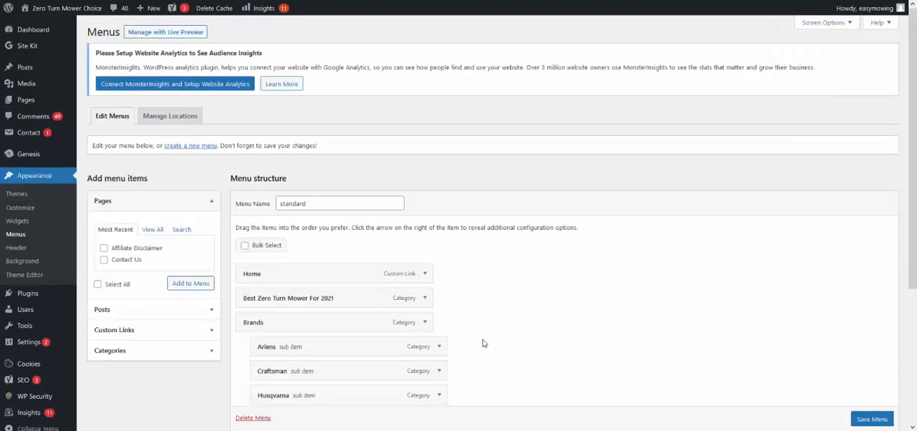
Step: Add the Buying Guides category to the standard menu as a sub item of Best Zero Turn Mower For 2021 and save the menu
scroll(485, 337, "down", 2)
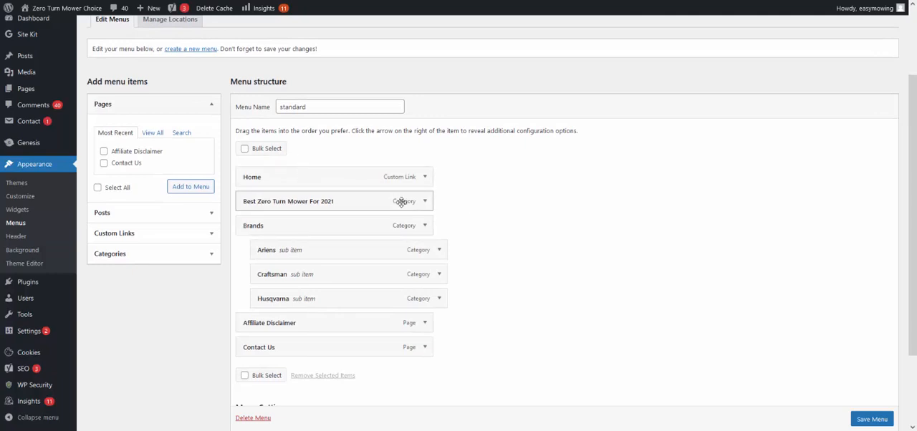
left_click(205, 254)
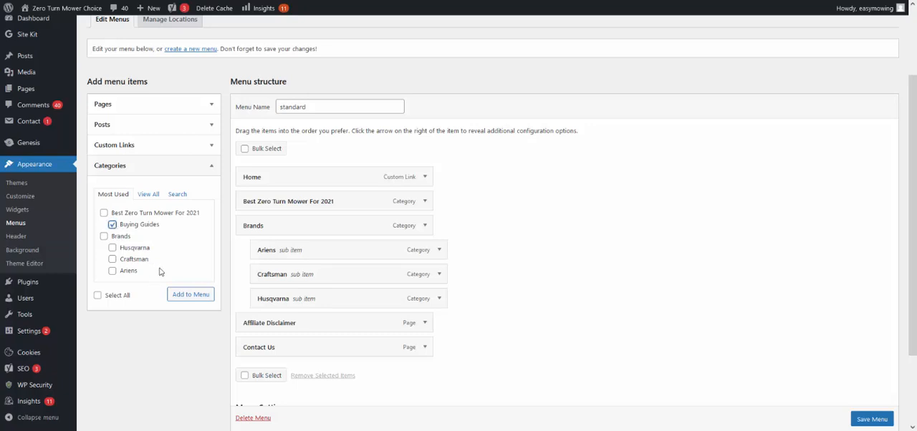
left_click(179, 295)
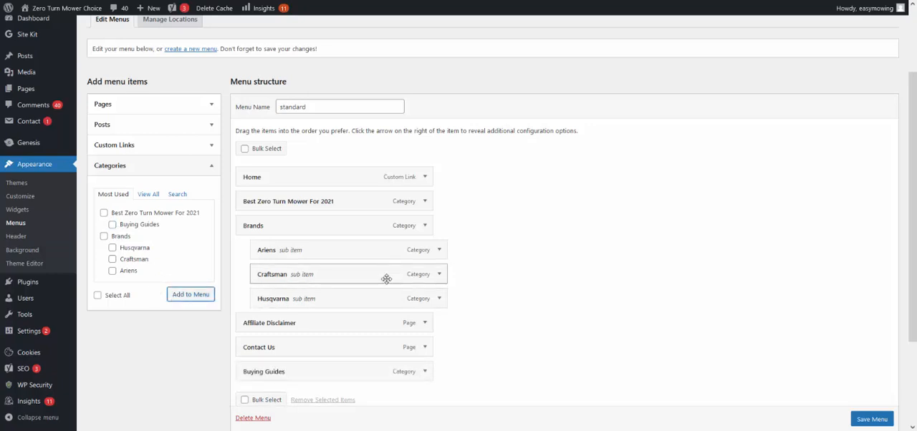
left_click_drag(375, 373, 436, 242)
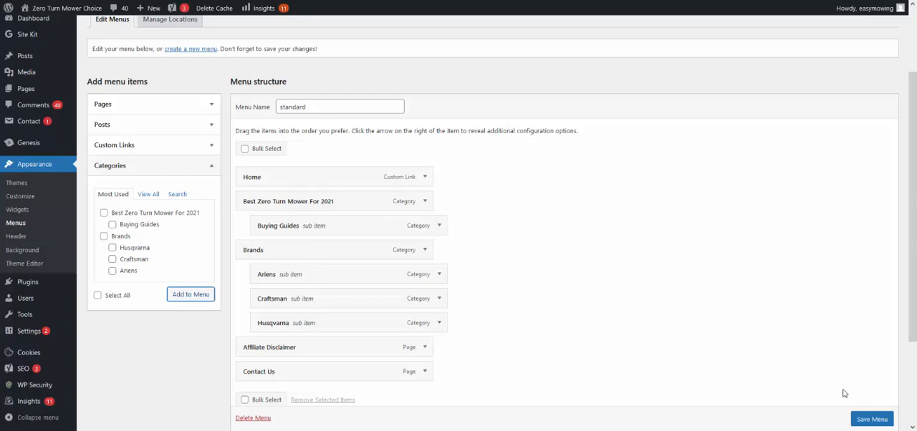
scroll(862, 411, "down", 1)
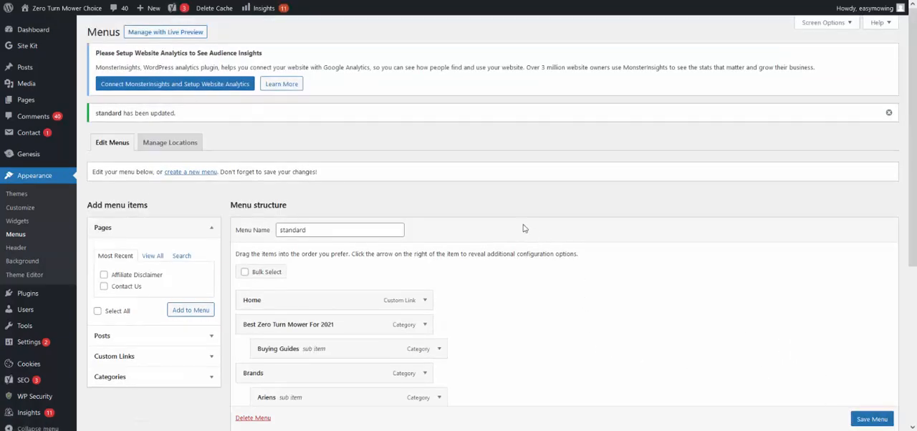
Step: Check the live site's home page navigation and open Buying Guides under Best Zero Turn Mower For 2021
key("ctrl+Tab")
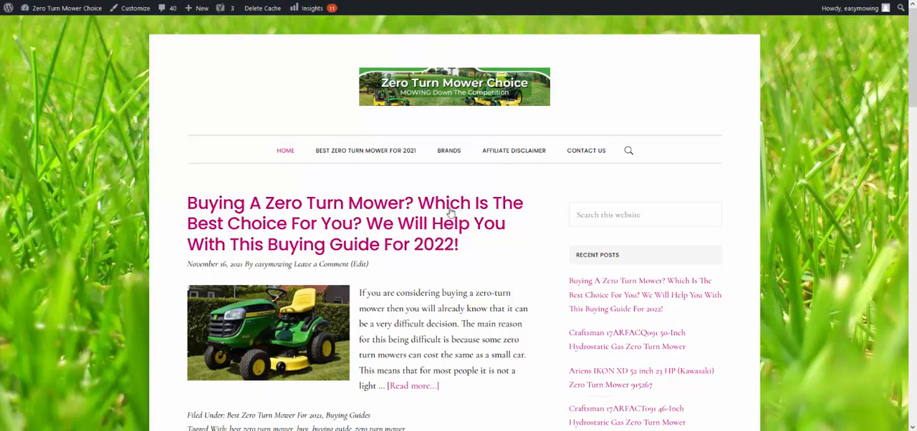
scroll(254, 198, "down", 2)
scroll(266, 107, "up", 2)
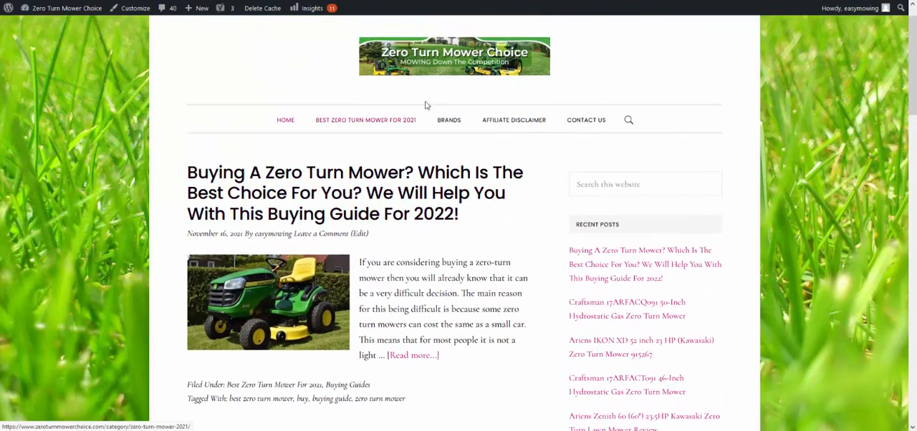
mouse_move(449, 151)
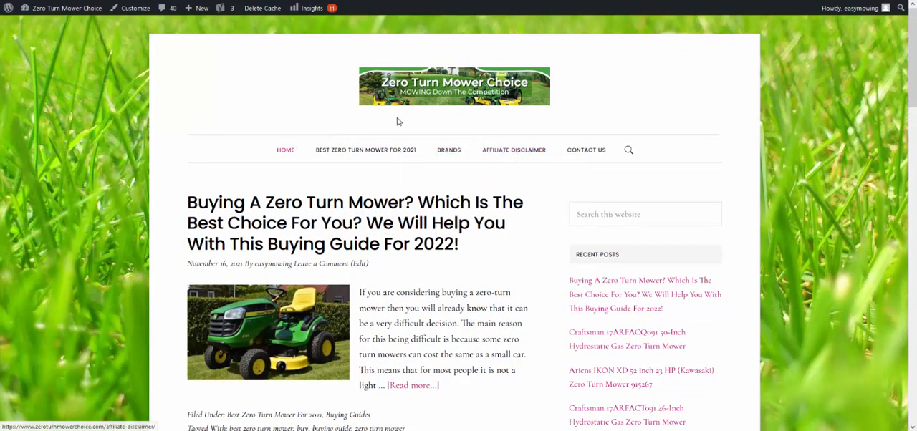
mouse_move(352, 153)
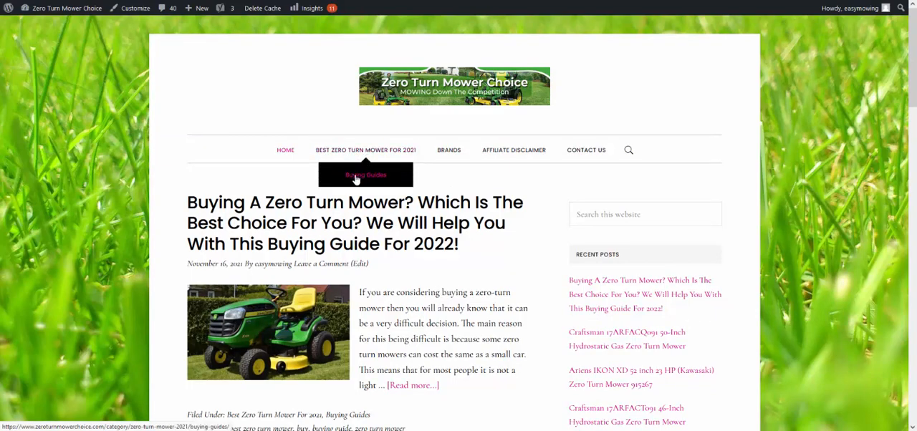
left_click(357, 180)
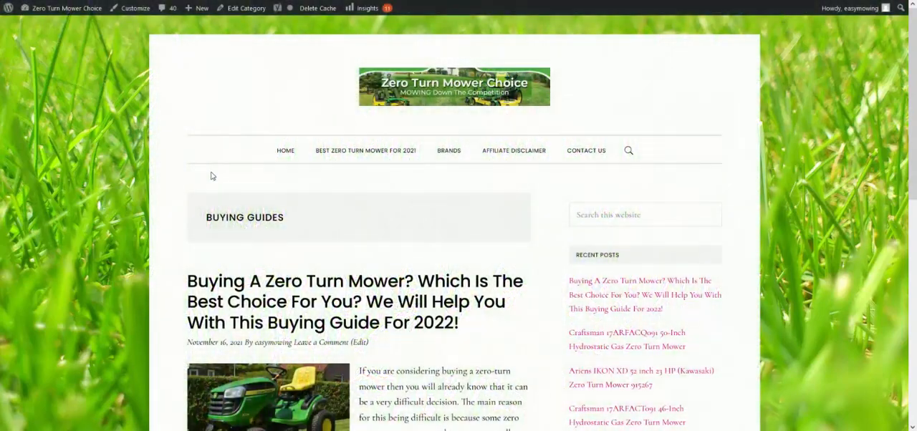
Step: Examine the Buying Guides category page, including the post's title, excerpt, featured image, tags and the category list beside it
scroll(158, 229, "down", 2)
scroll(158, 229, "down", 1)
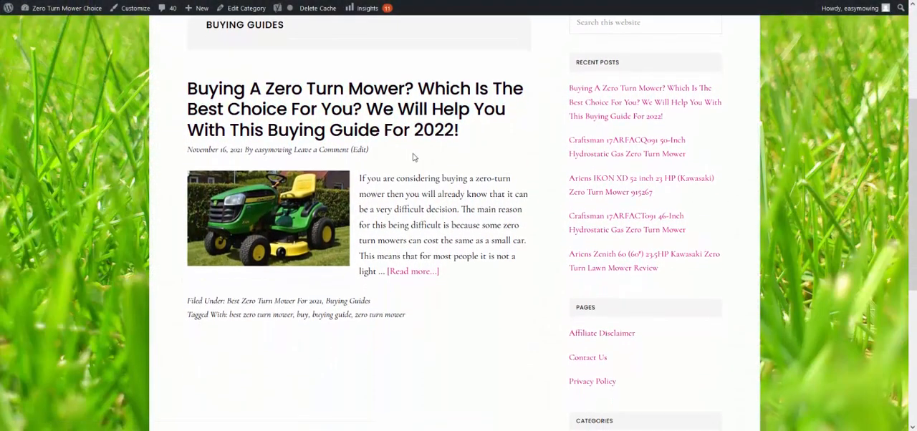
scroll(286, 133, "down", 1)
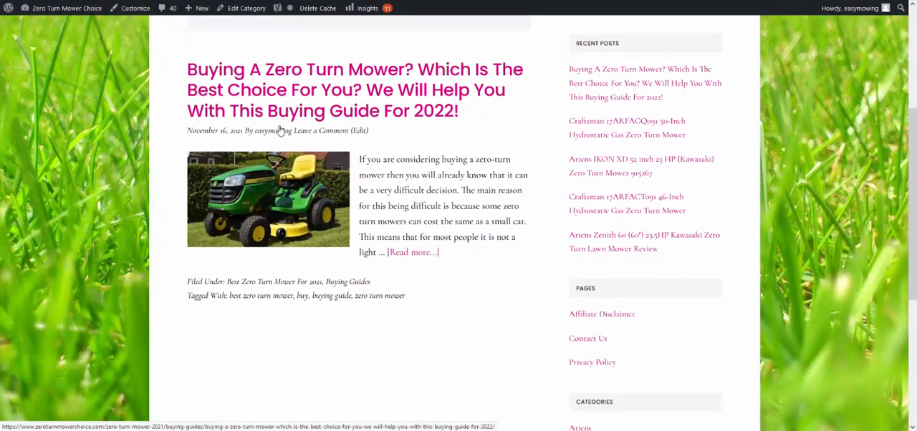
scroll(323, 194, "down", 2)
scroll(367, 219, "up", 3)
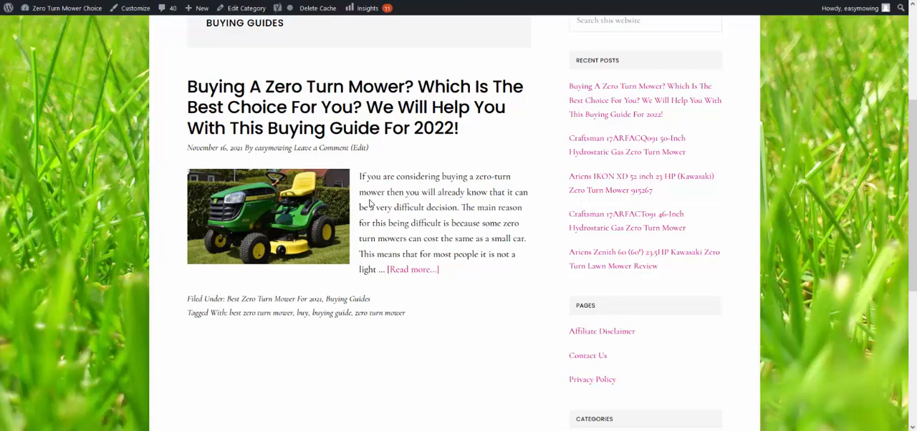
scroll(355, 215, "down", 5)
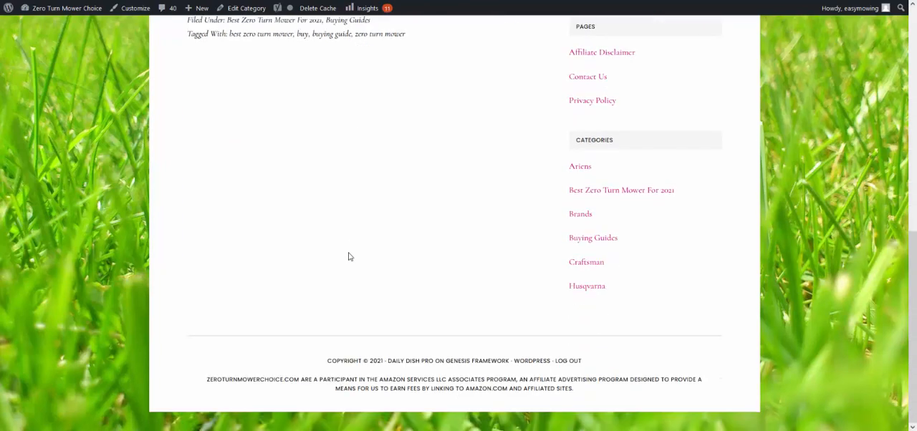
scroll(348, 255, "up", 3)
scroll(351, 246, "up", 5)
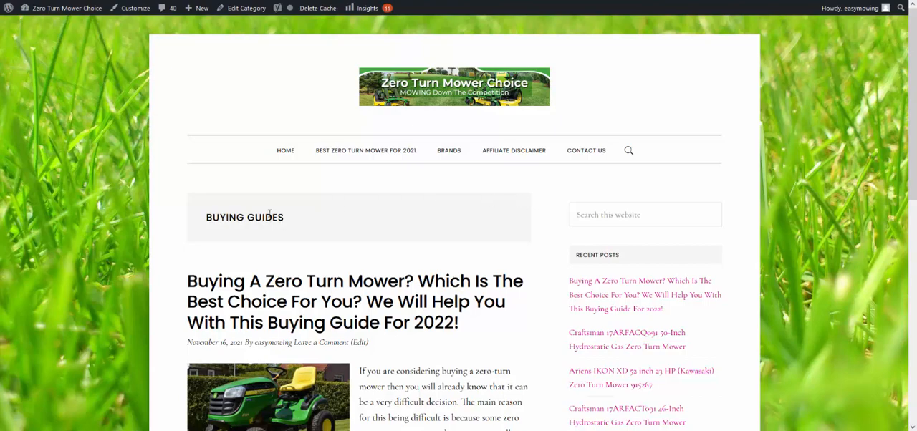
Step: Open the zero turn mower buying guide post from the home page and examine its title, introduction and table of contents
left_click(287, 152)
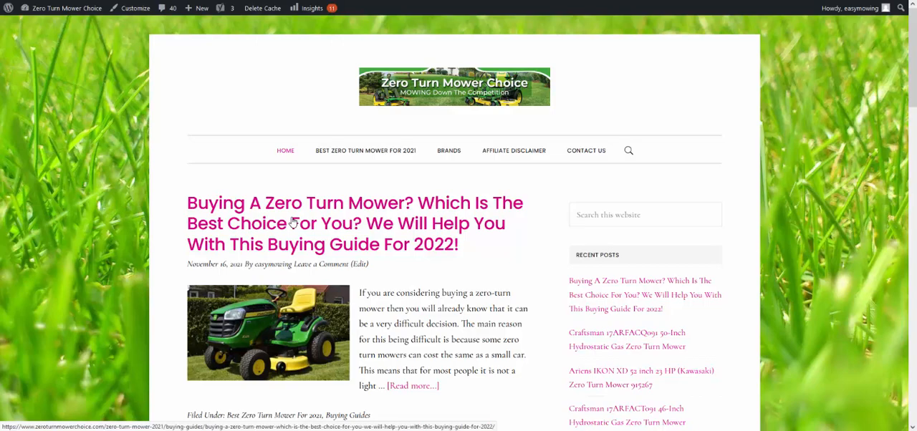
left_click(293, 223)
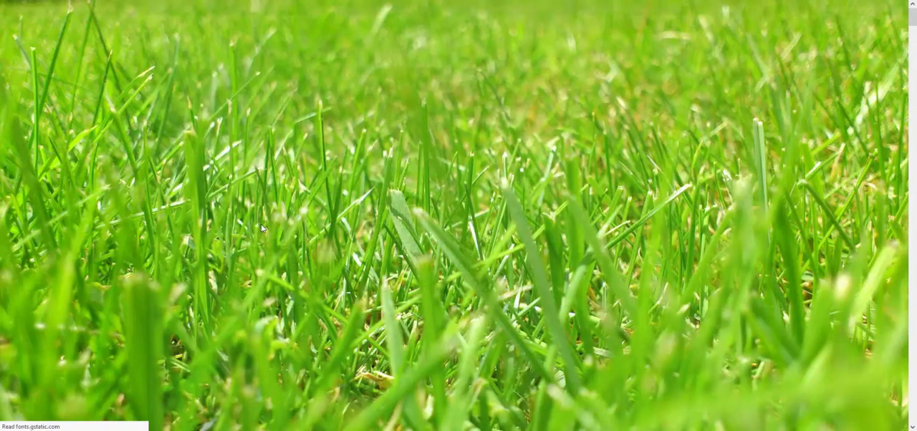
scroll(388, 213, "down", 1)
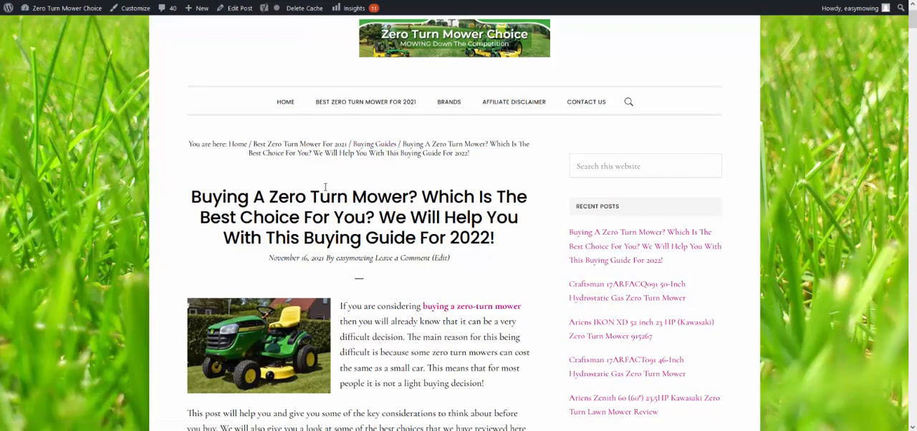
scroll(357, 184, "down", 1)
scroll(357, 185, "down", 5)
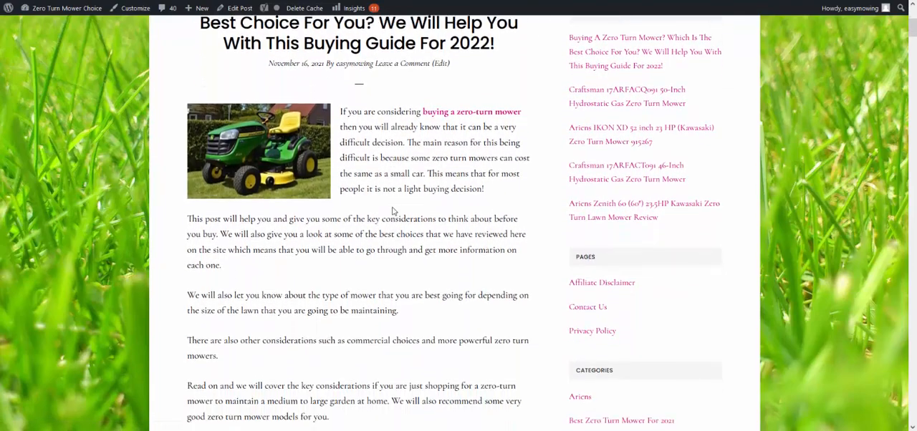
scroll(384, 224, "down", 3)
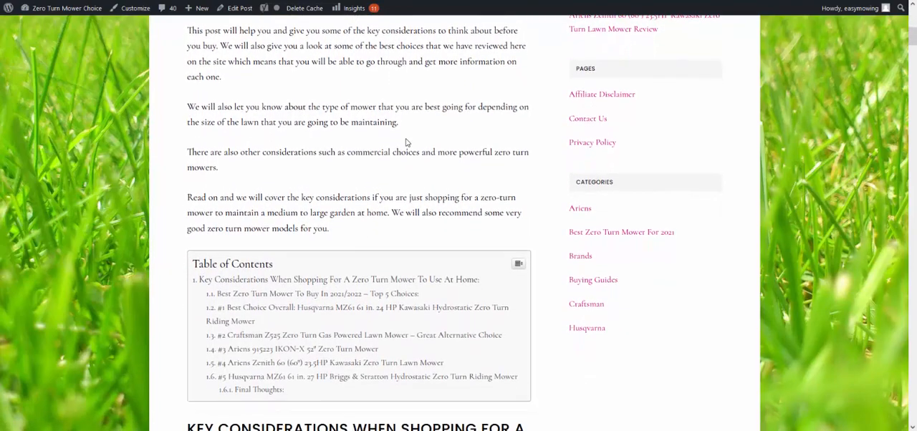
scroll(392, 136, "down", 5)
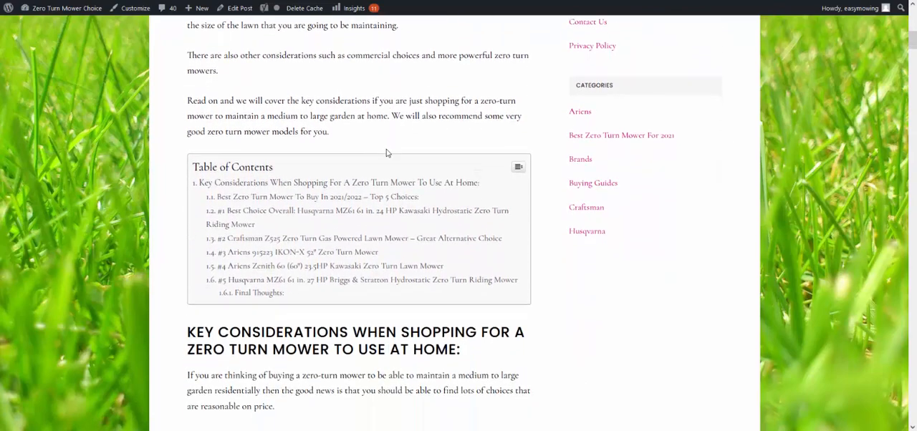
scroll(333, 181, "up", 3)
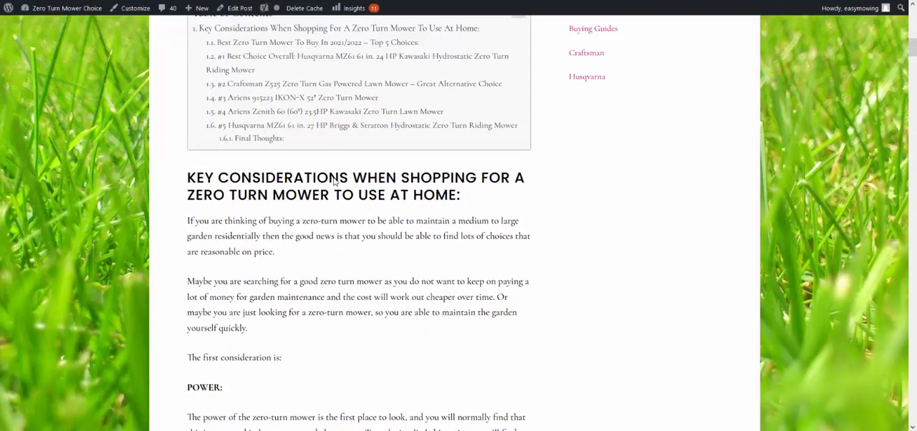
scroll(334, 178, "up", 2)
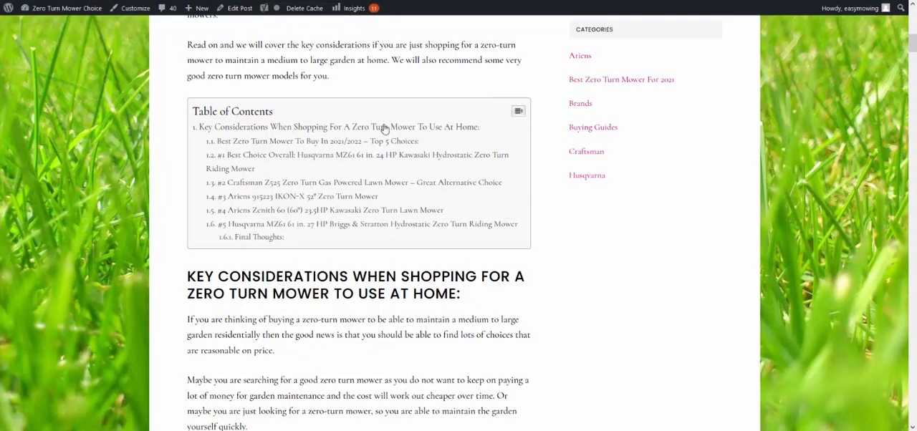
Step: Jump to the #3 Ariens 915223 IKON-X section from the table of contents and look through the published post's remaining choices and buying considerations
left_click(317, 196)
scroll(314, 195, "up", 2)
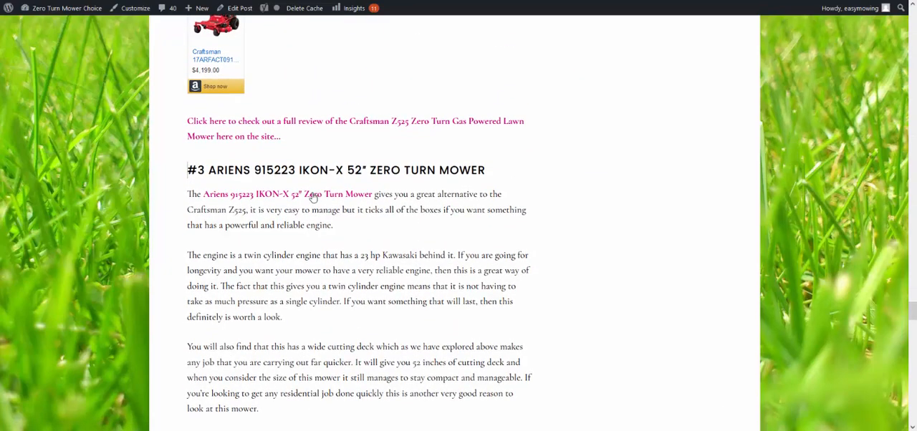
scroll(312, 192, "down", 7)
scroll(313, 192, "down", 15)
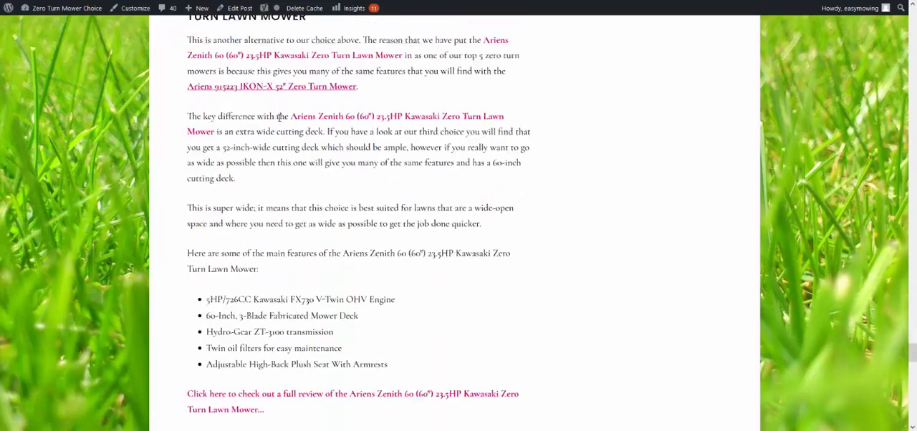
scroll(314, 140, "down", 12)
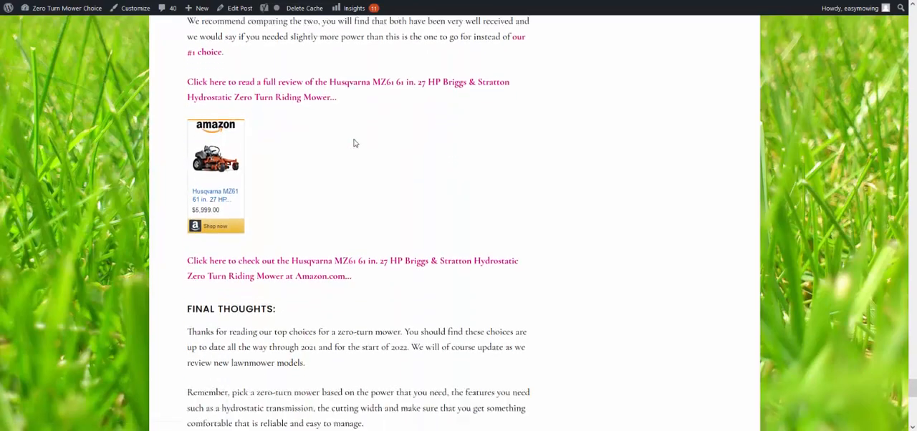
scroll(387, 167, "up", 20)
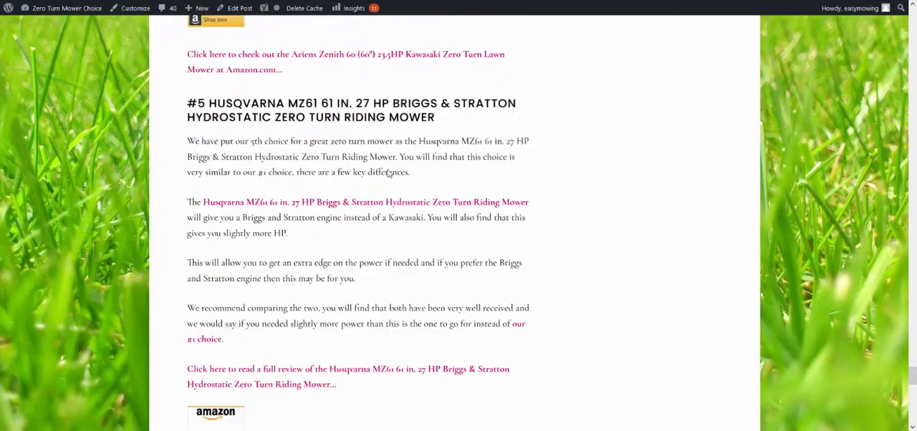
scroll(392, 176, "up", 20)
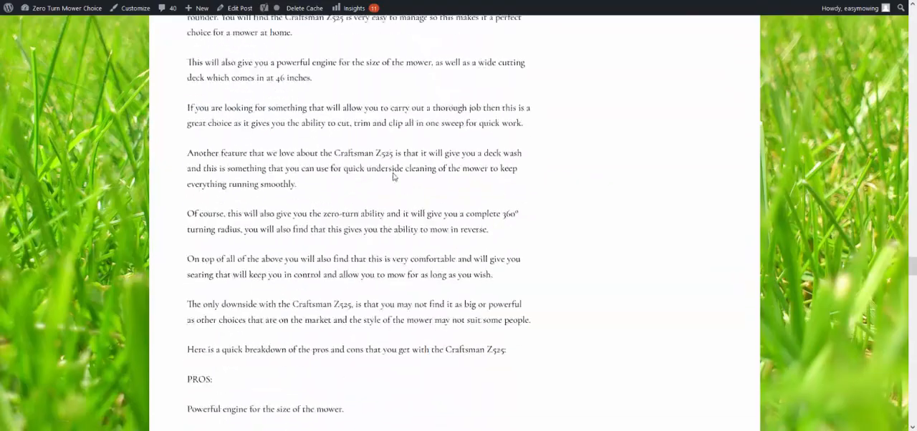
scroll(391, 184, "up", 20)
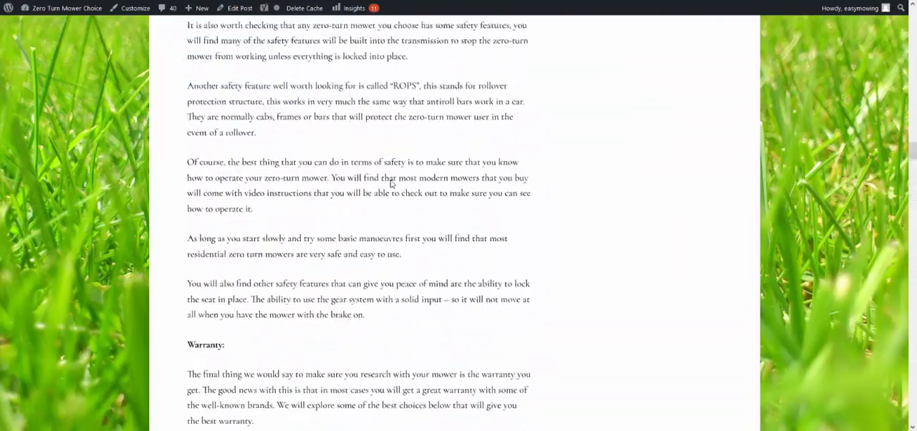
scroll(391, 184, "up", 20)
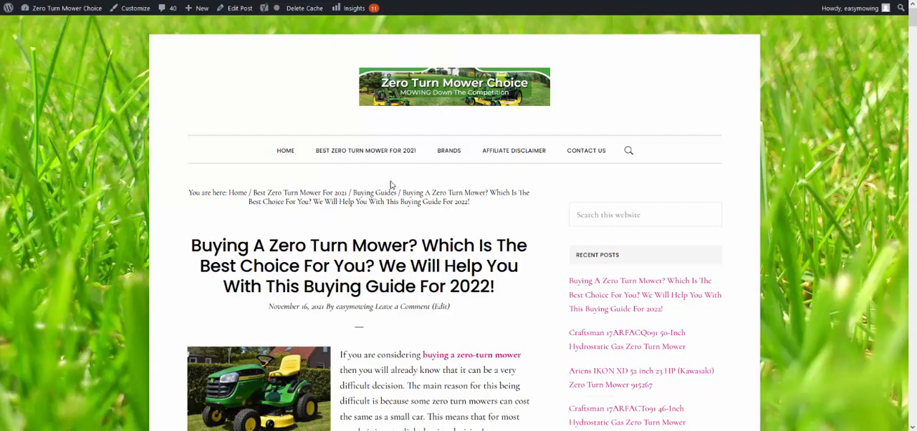
Step: Examine the Amazon boxes and review links of the published post's mower choices, ending at the #3 Ariens full review link
scroll(383, 194, "down", 1)
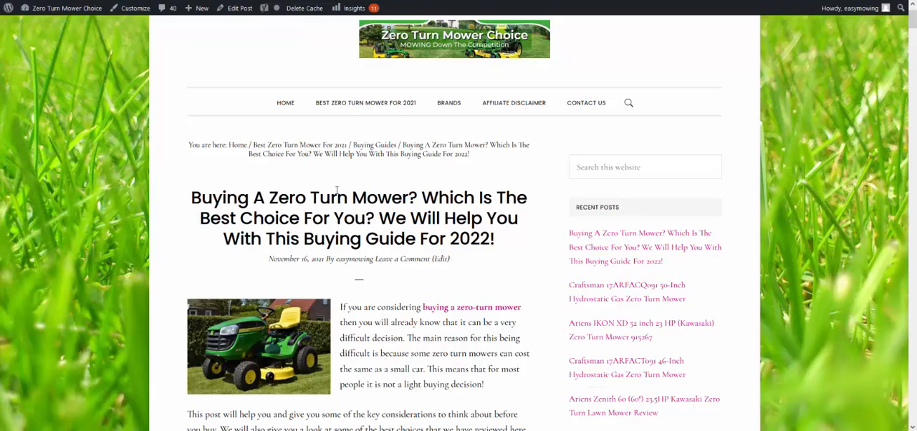
scroll(287, 202, "down", 4)
scroll(287, 202, "down", 20)
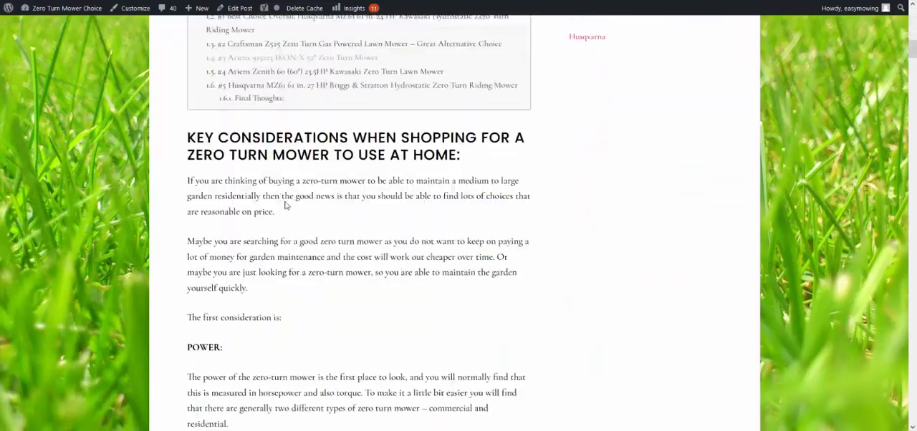
scroll(287, 195, "down", 20)
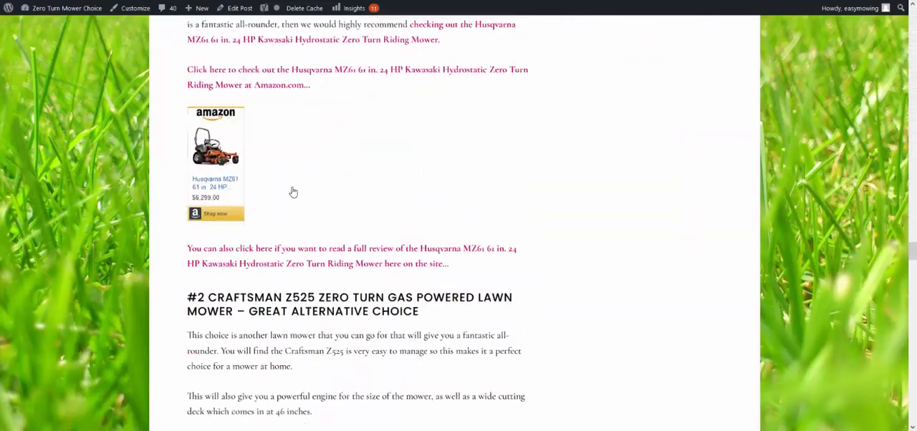
scroll(222, 225, "down", 6)
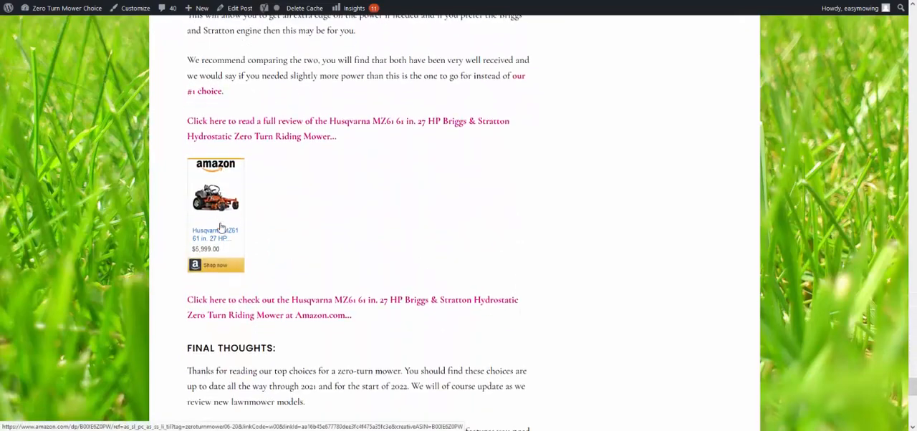
scroll(219, 223, "up", 5)
scroll(219, 223, "up", 15)
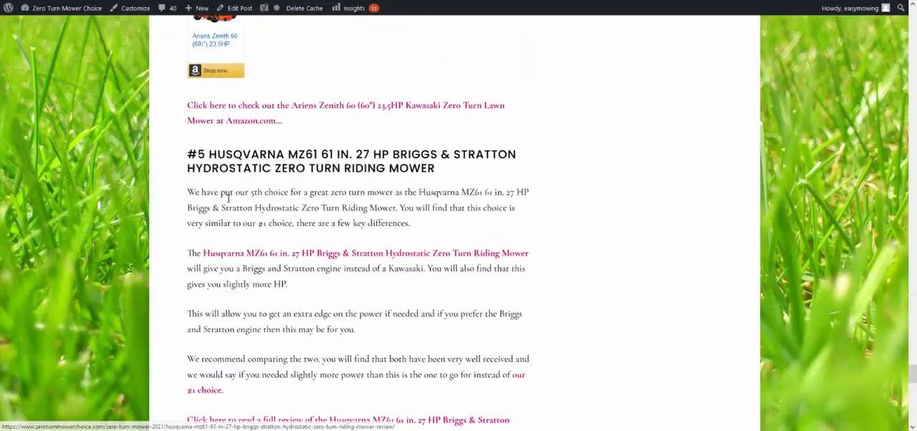
scroll(311, 201, "up", 5)
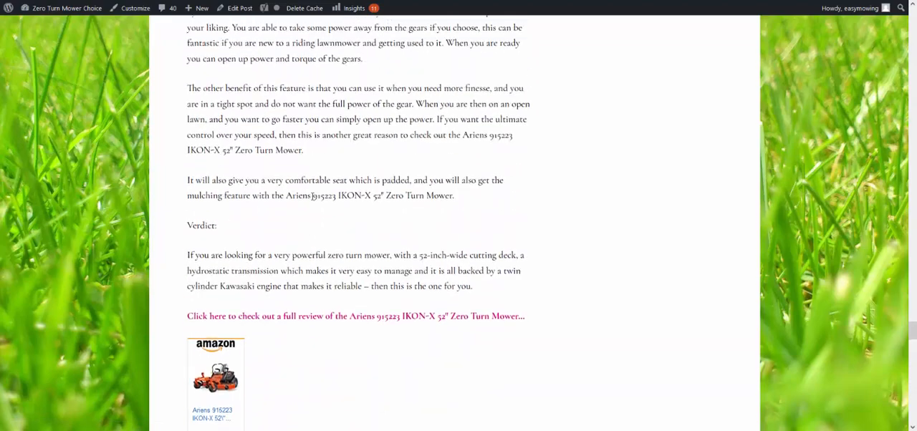
scroll(268, 205, "down", 10)
scroll(229, 188, "up", 3)
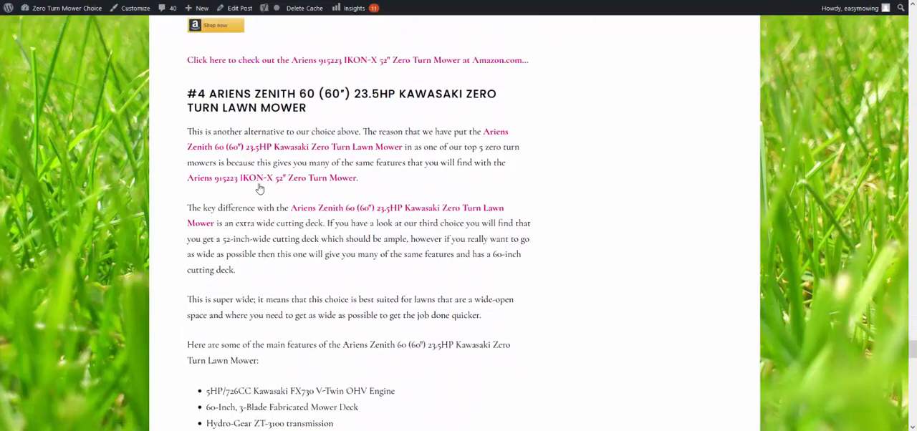
scroll(235, 107, "up", 2)
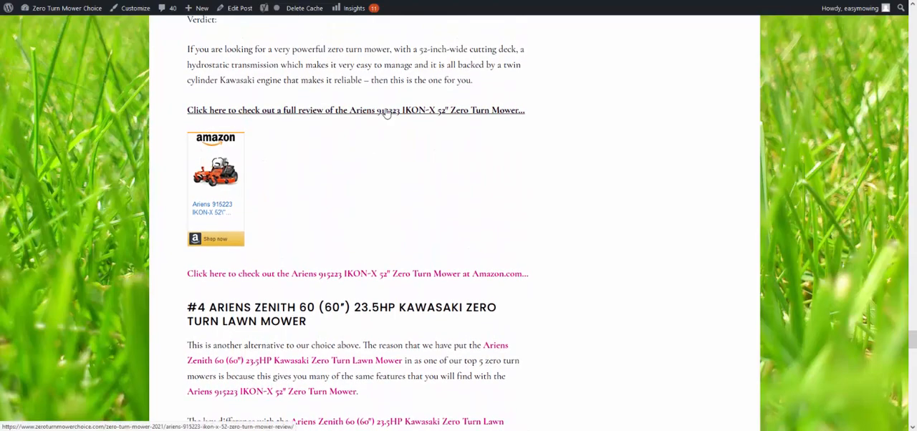
Step: Open the full review of the Ariens 915223 IKON-X 52" Zero Turn Mower and examine its features, verdict and Amazon links
left_click(388, 113)
scroll(279, 165, "down", 15)
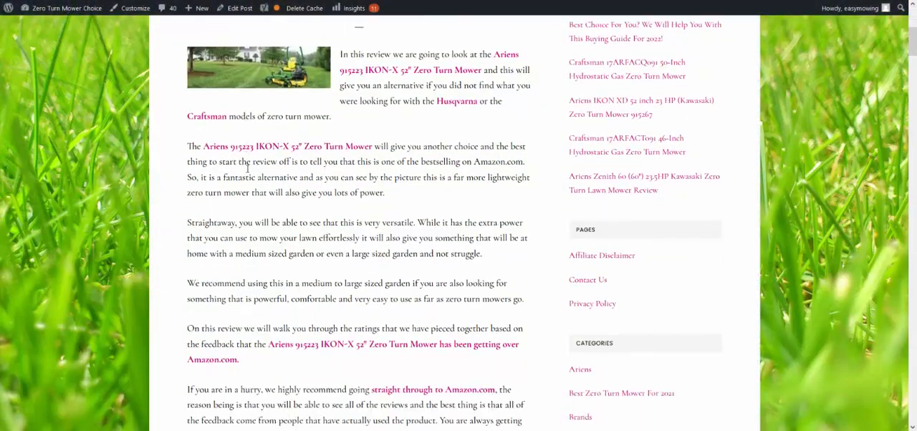
scroll(260, 173, "down", 9)
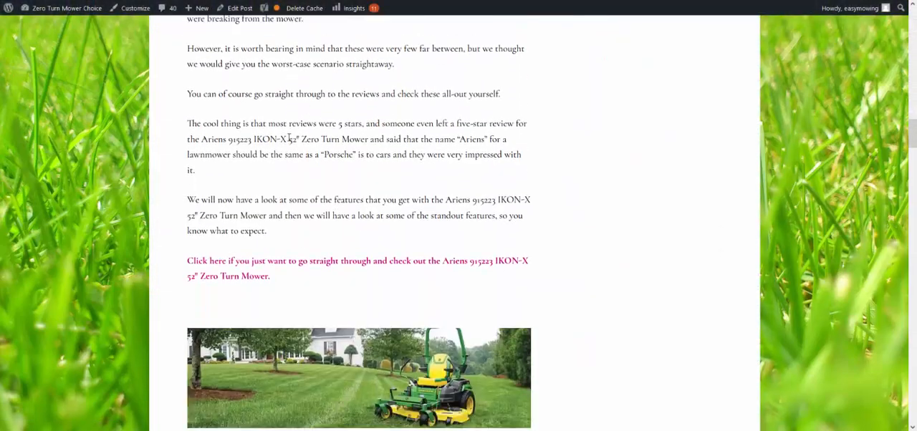
scroll(235, 139, "up", 1)
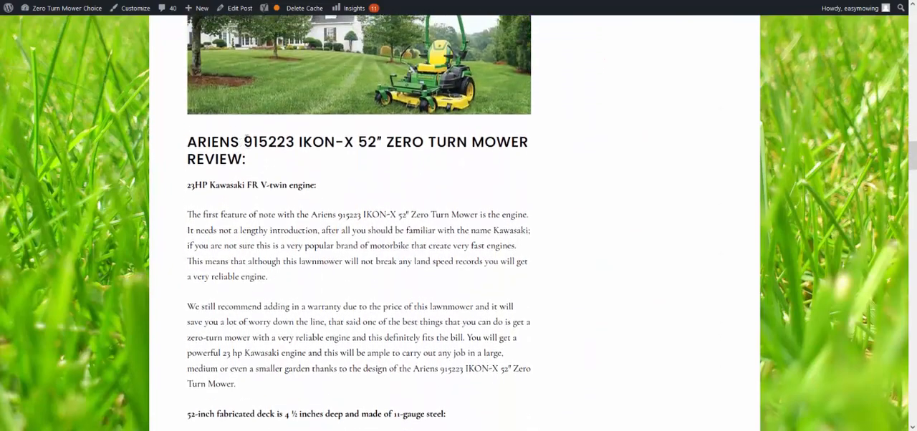
scroll(378, 140, "down", 15)
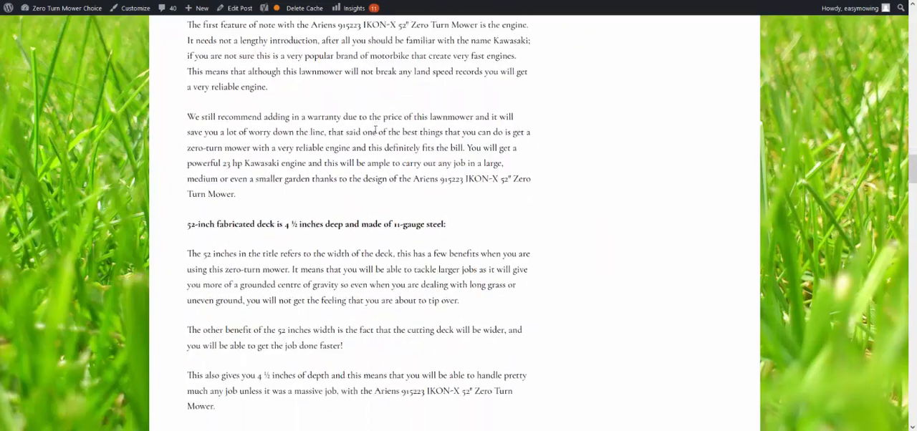
scroll(335, 148, "down", 10)
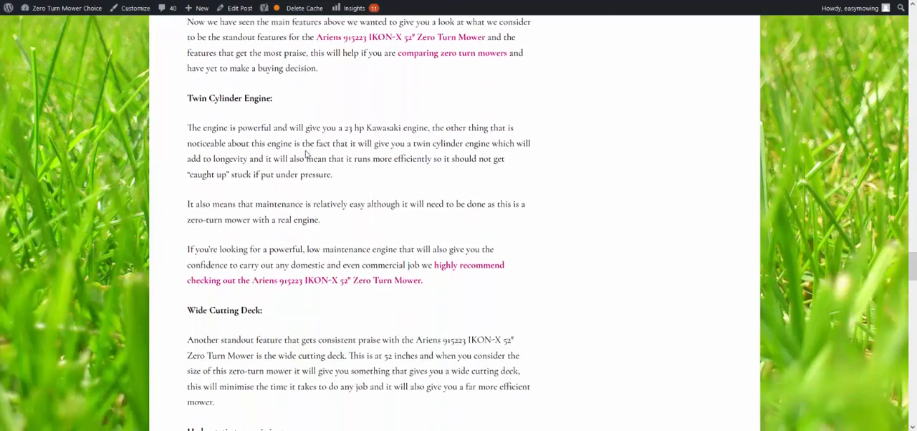
scroll(248, 144, "up", 20)
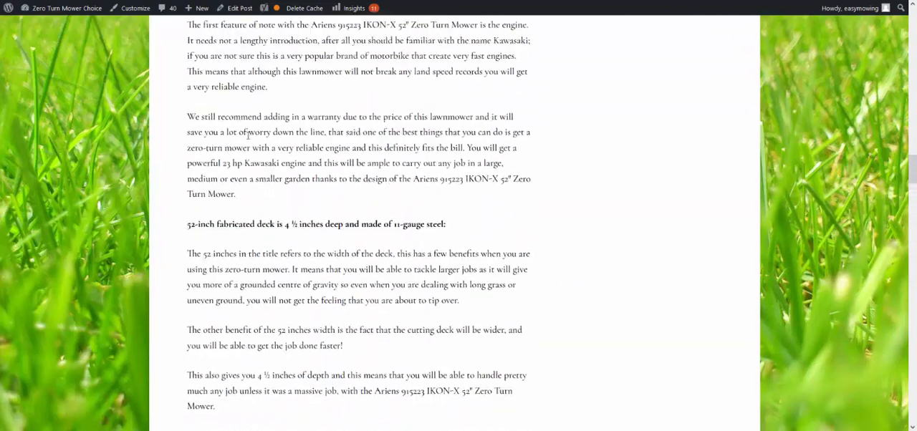
scroll(484, 287, "down", 10)
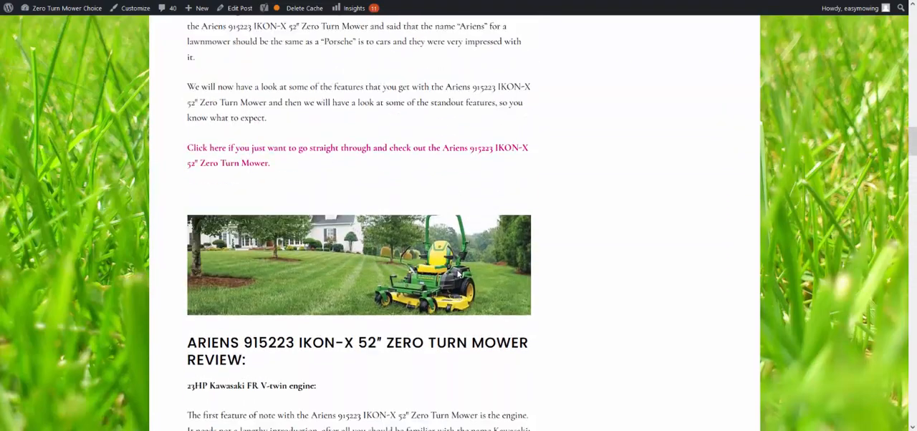
scroll(408, 244, "down", 15)
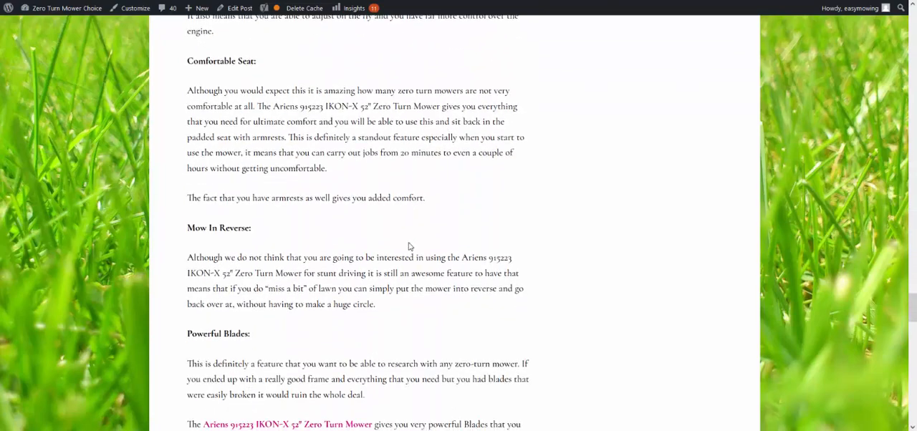
scroll(407, 245, "up", 1)
scroll(406, 245, "down", 8)
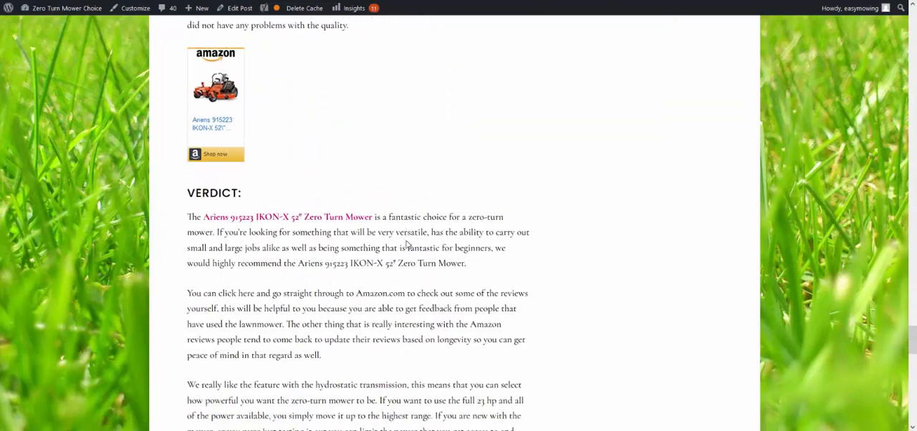
scroll(407, 246, "down", 2)
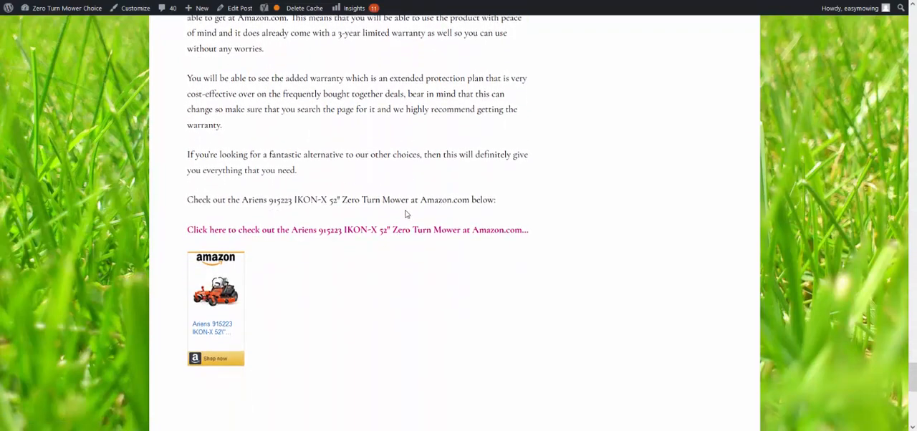
scroll(406, 214, "up", 20)
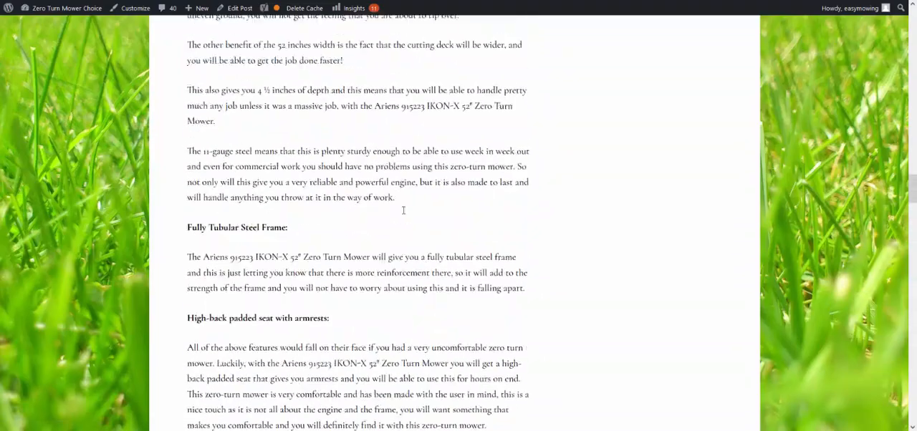
scroll(404, 210, "up", 20)
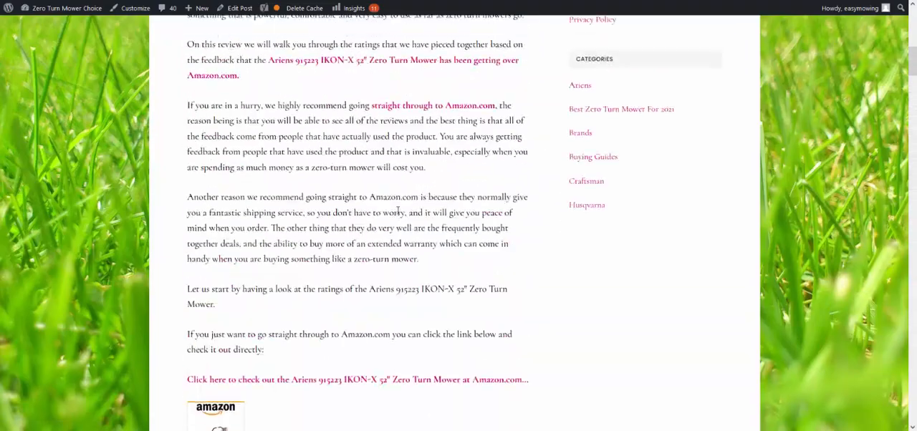
Step: Look over the Ariens 915223 IKON-X 52" review from its title and introduction to the closing Amazon link, including its features and table of contents
scroll(398, 212, "up", 8)
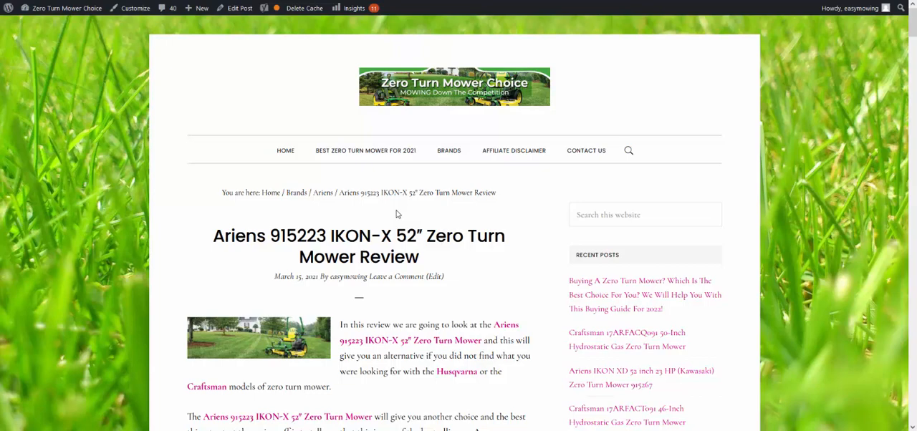
scroll(410, 225, "down", 3)
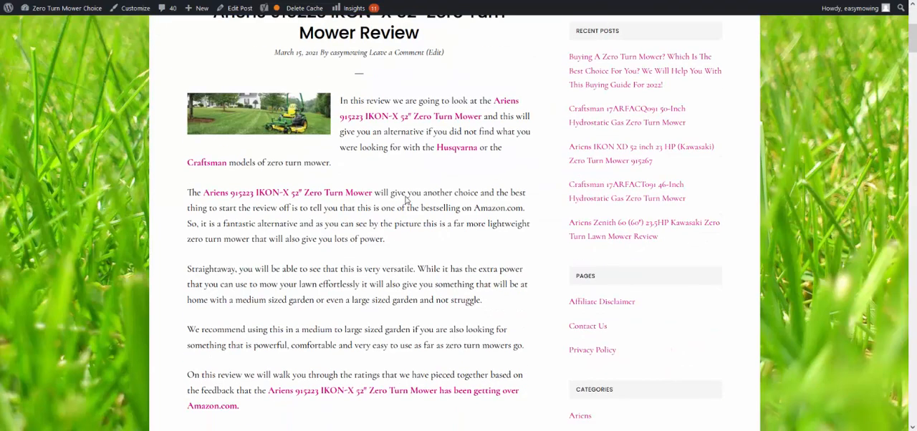
scroll(406, 201, "down", 20)
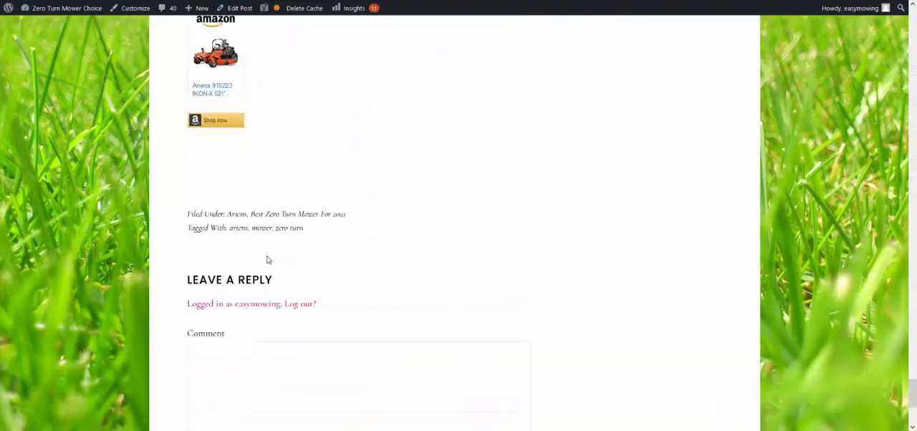
scroll(267, 260, "down", 3)
scroll(251, 268, "up", 3)
scroll(229, 154, "up", 3)
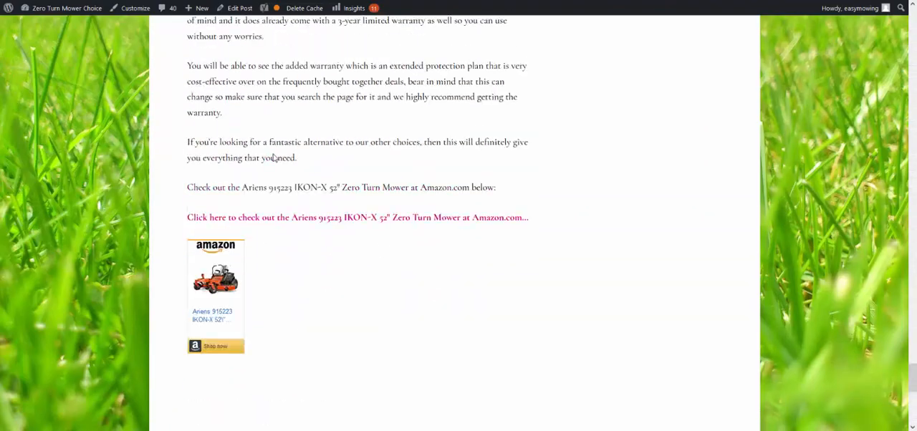
scroll(273, 157, "up", 15)
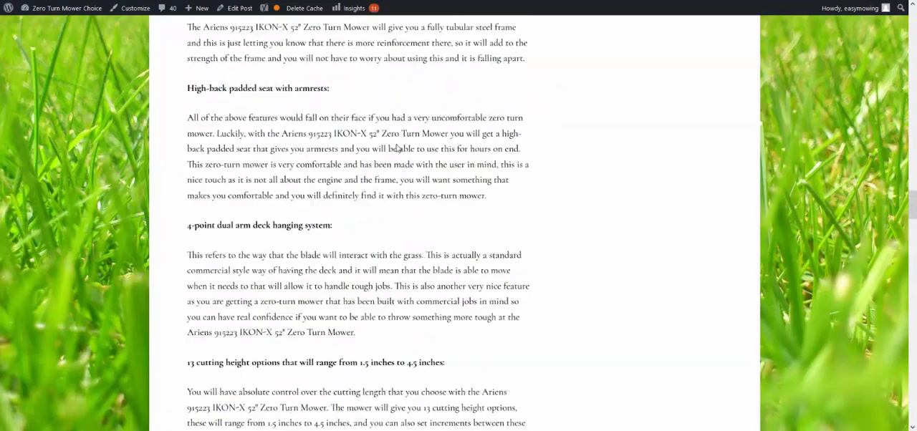
scroll(398, 148, "up", 15)
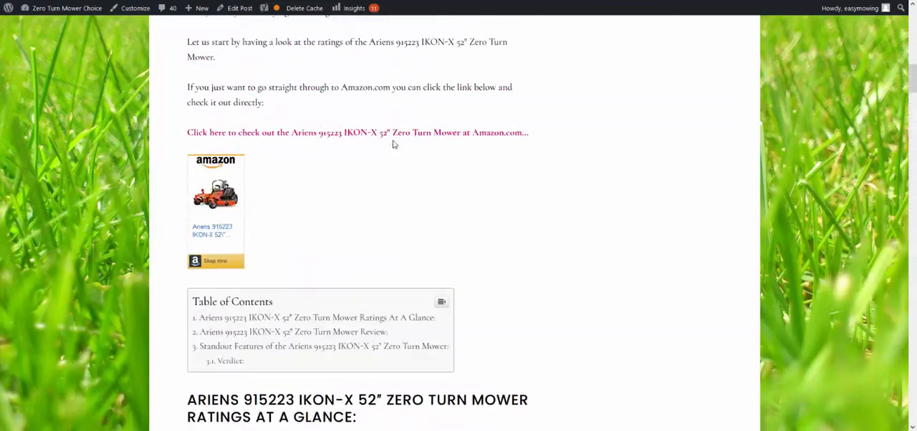
scroll(391, 145, "up", 10)
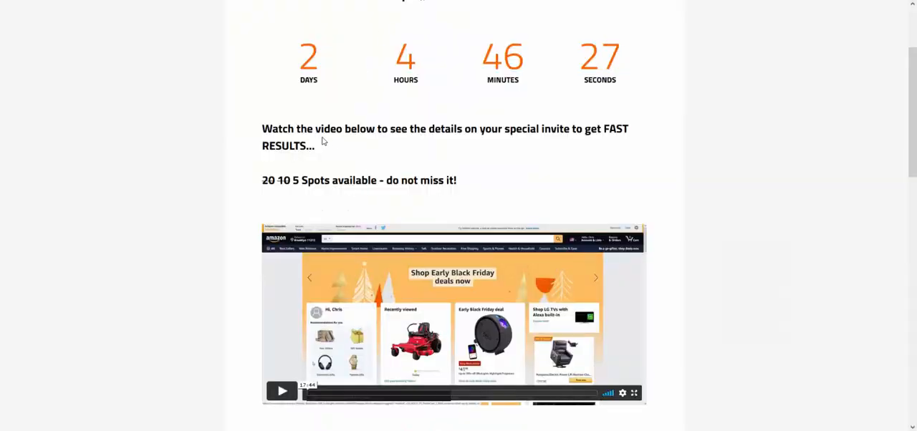
Step: Read the 4 week coaching offer page from the video through the list of inclusions and guarantee to the final sign-up link
scroll(264, 157, "down", 6)
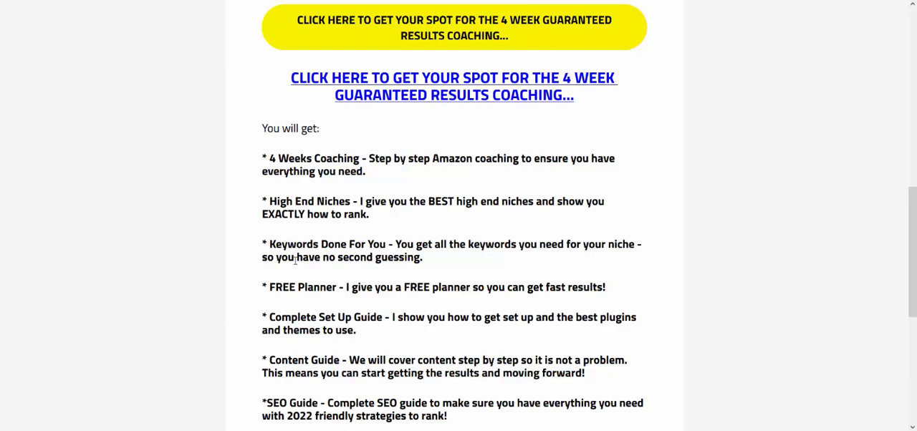
scroll(295, 261, "down", 3)
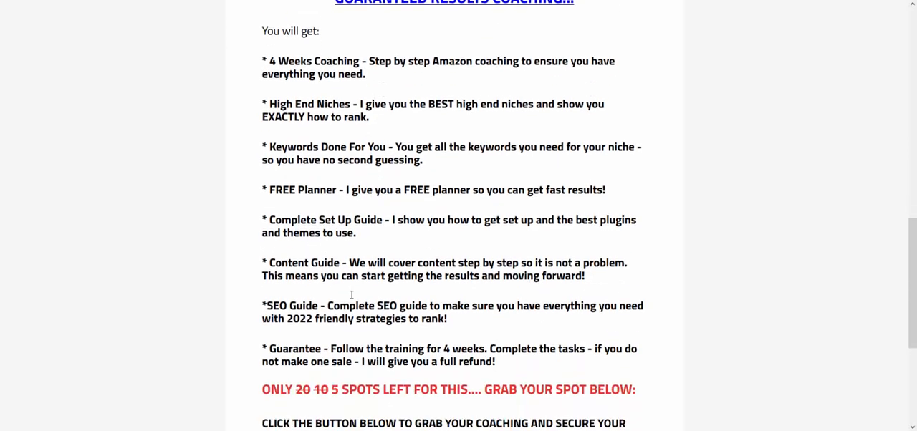
scroll(306, 294, "down", 2)
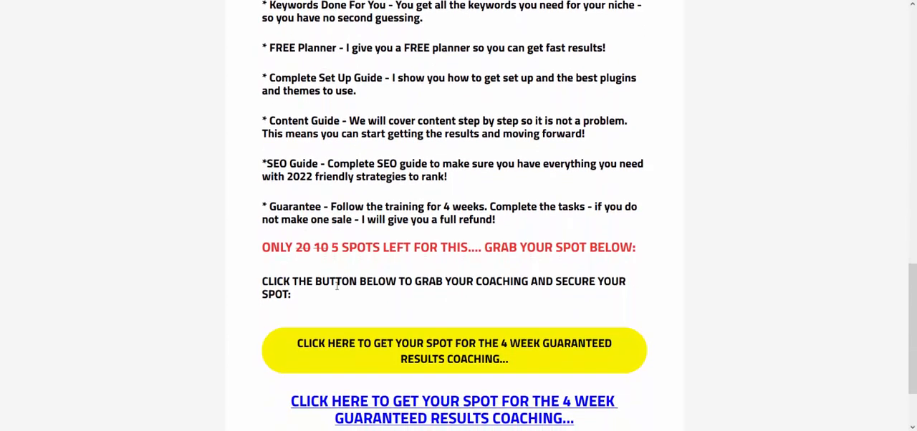